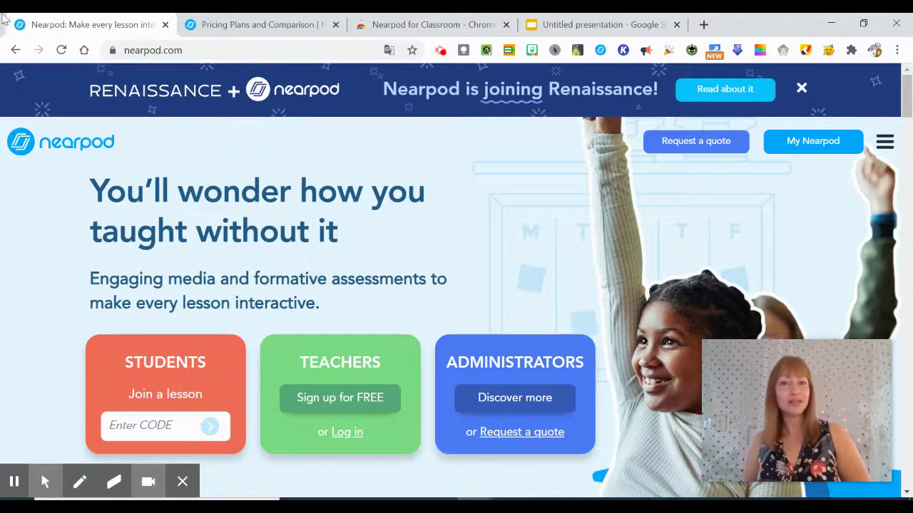
Highlight the nearpod.com address and put the cursor in the students' Enter CODE field
drag(213, 46, 129, 55)
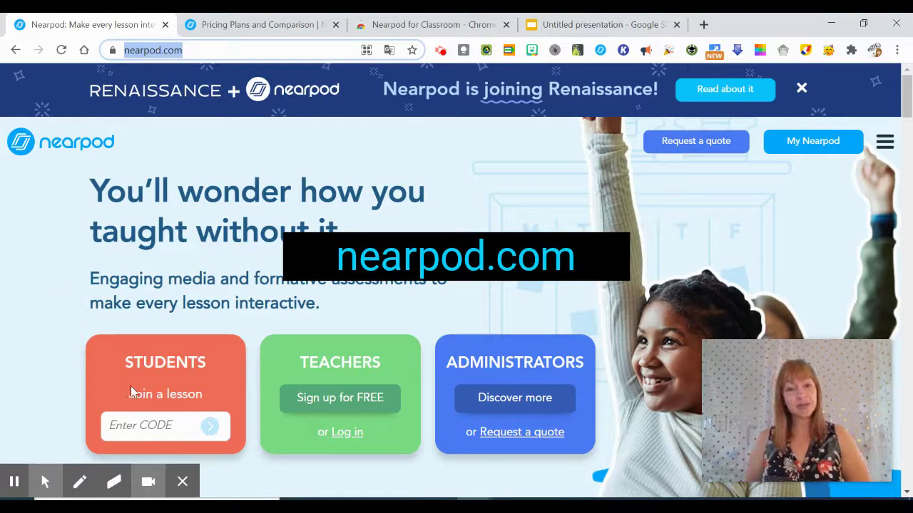
click(143, 437)
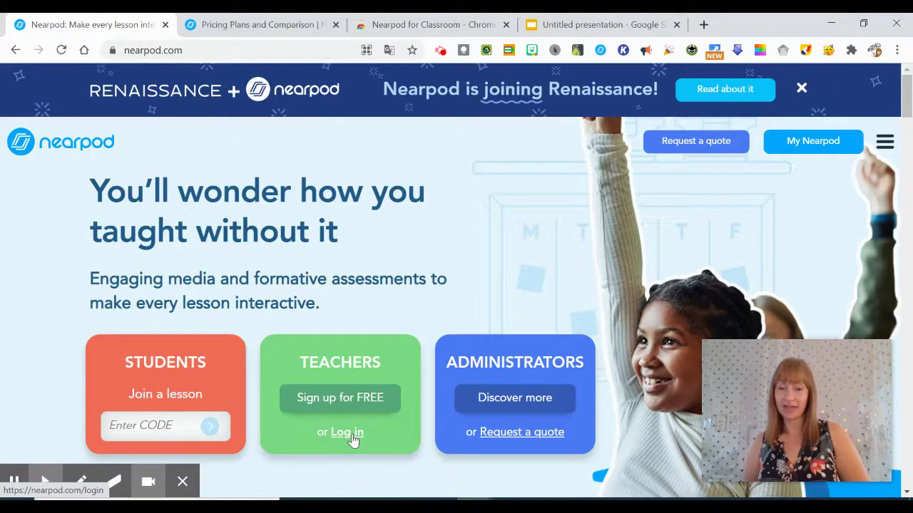
View the Nearpod for Classroom store listing, then launch Nearpod to the account profile page
click(421, 25)
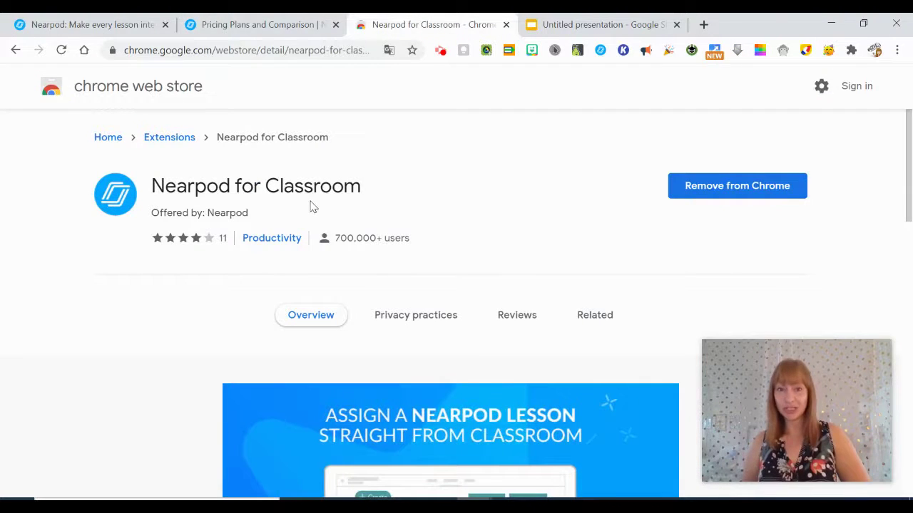
click(603, 53)
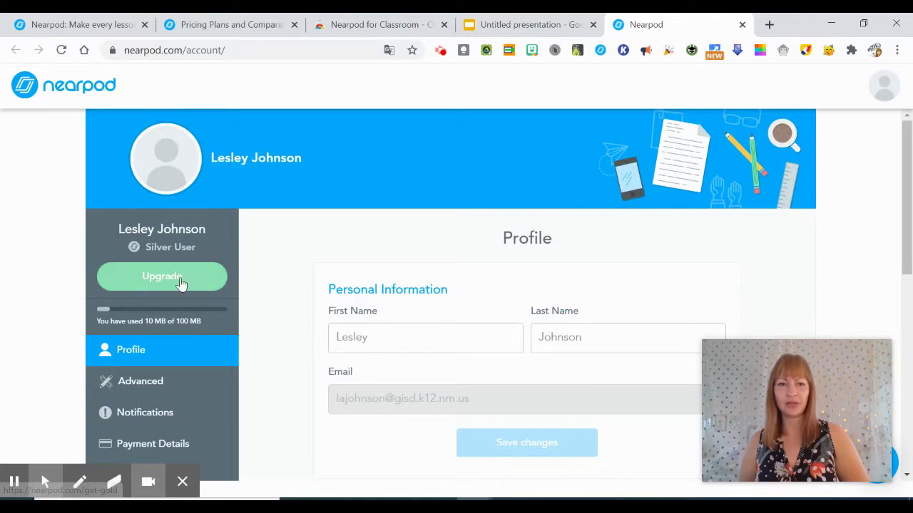
Open My Library, then scroll the pricing comparison down to the Google Slides Add-On row
click(30, 93)
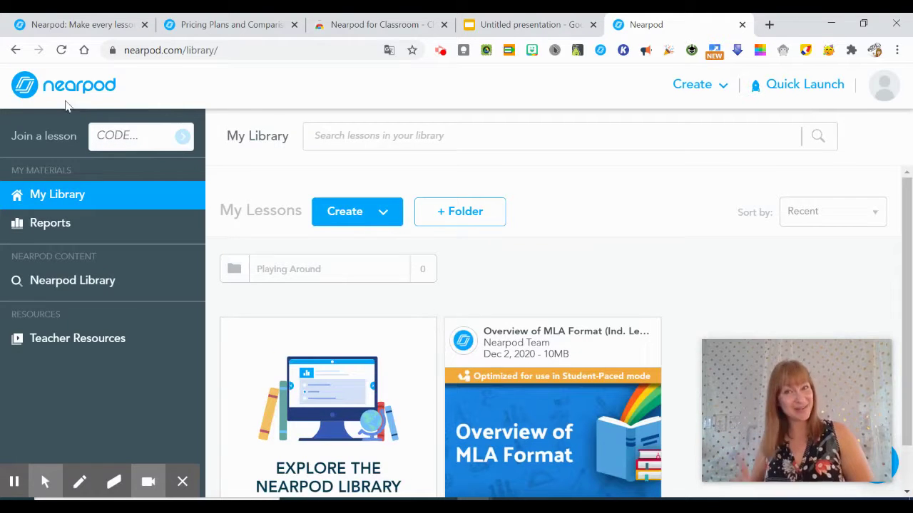
click(499, 28)
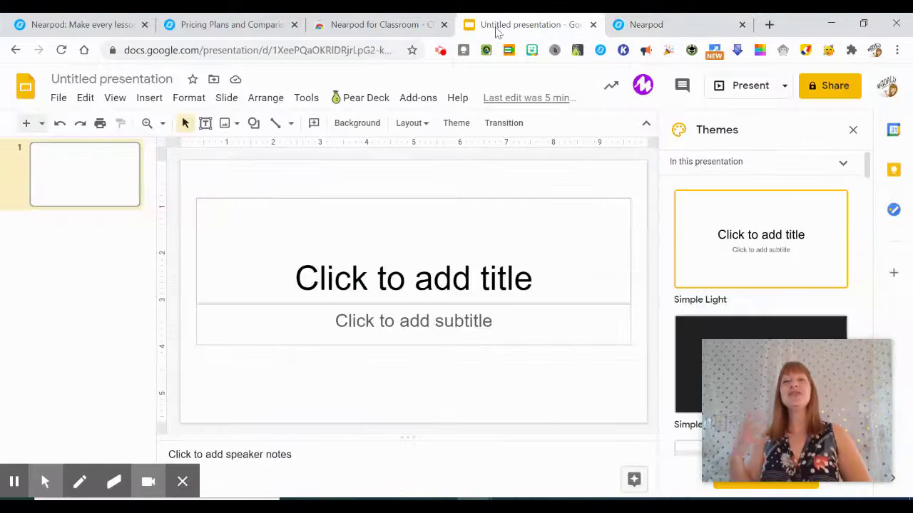
click(198, 26)
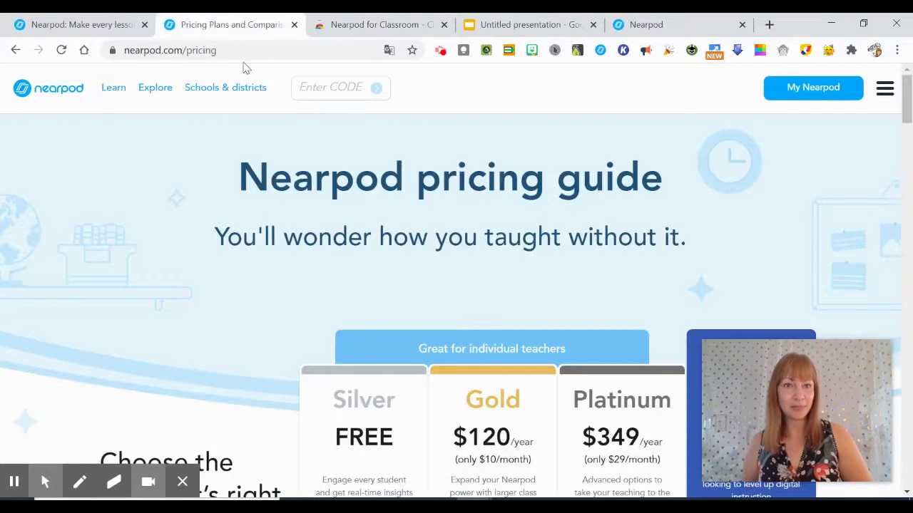
scroll(301, 198, down, 2)
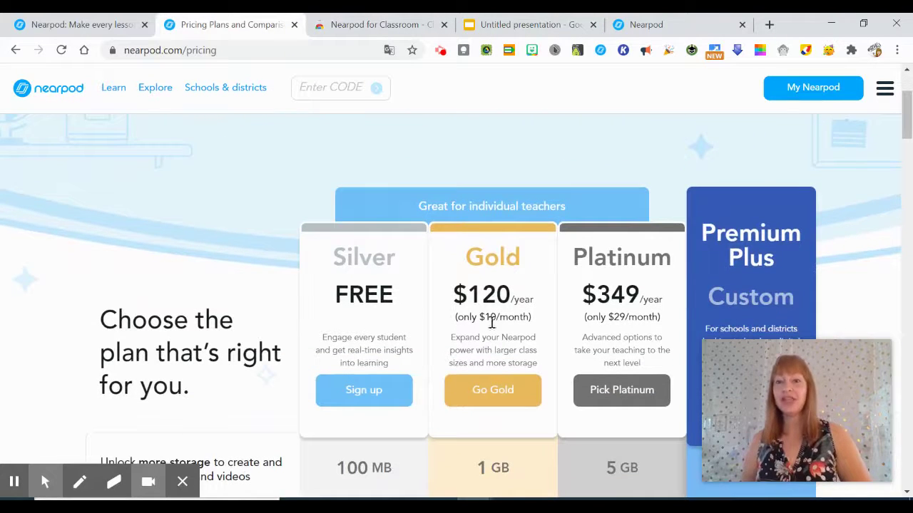
scroll(481, 296, down, 3)
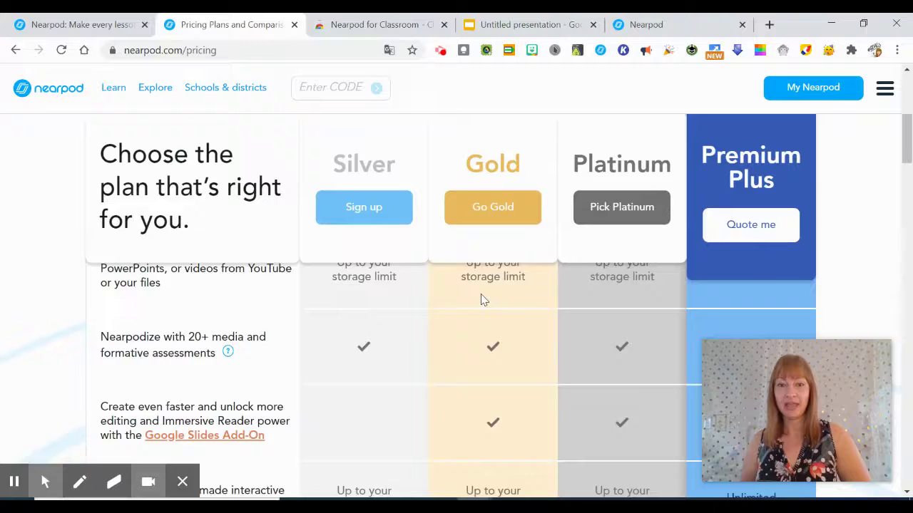
scroll(481, 300, up, 3)
scroll(499, 460, down, 4)
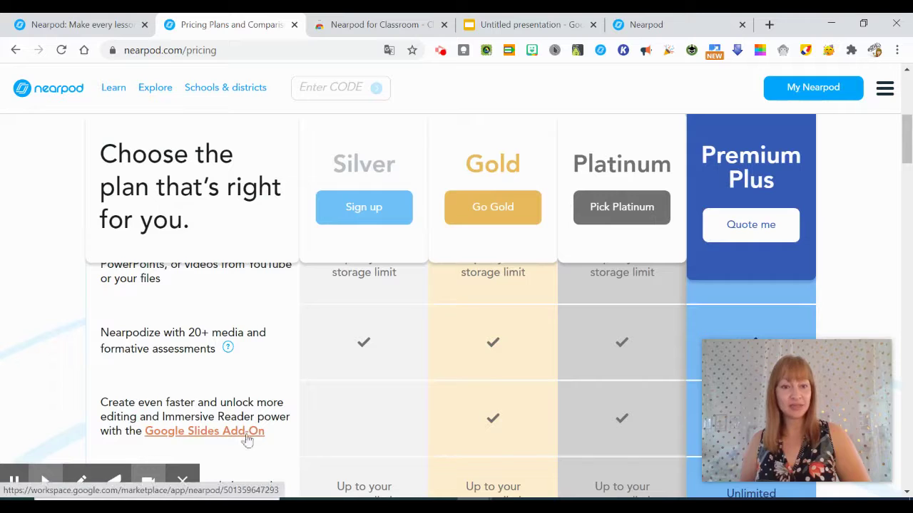
Open Add-ons > Nearpod > Open Nearpod beside the untitled Slides deck, browse it, then return to pricing
click(537, 26)
click(411, 100)
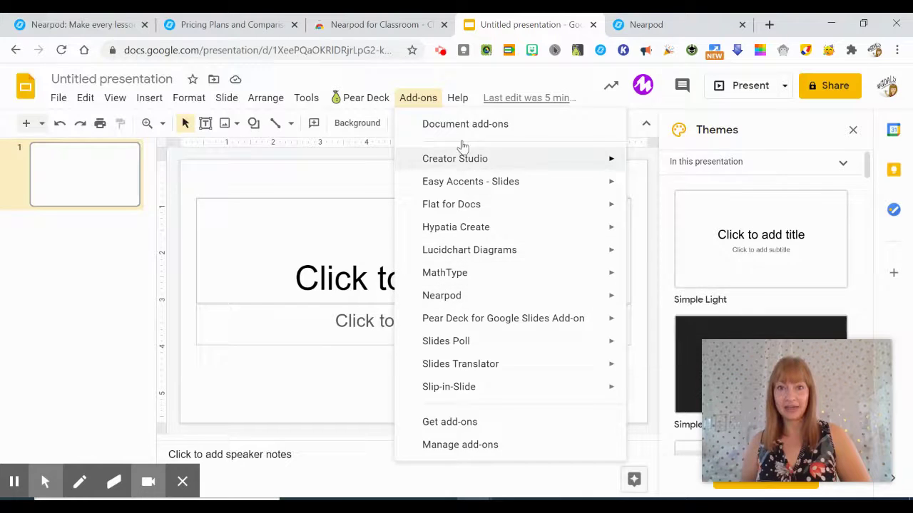
mouse_move(457, 97)
mouse_move(406, 98)
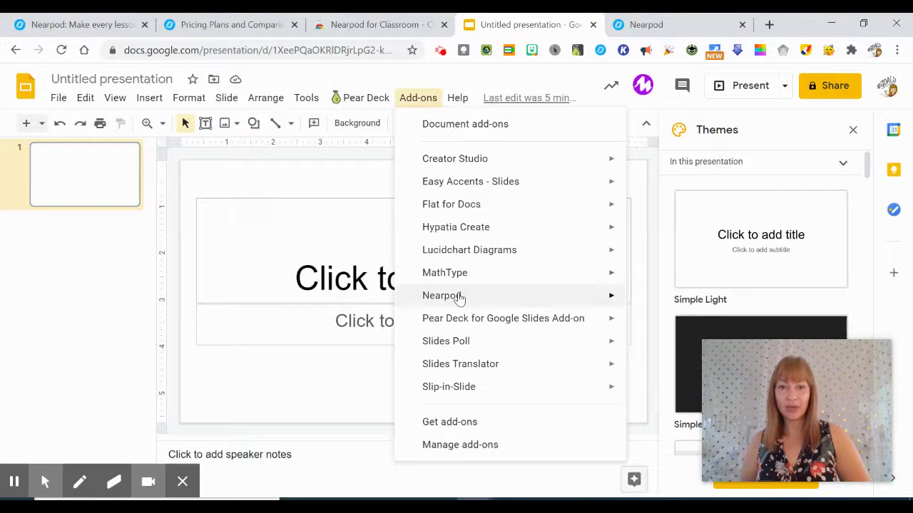
mouse_move(585, 301)
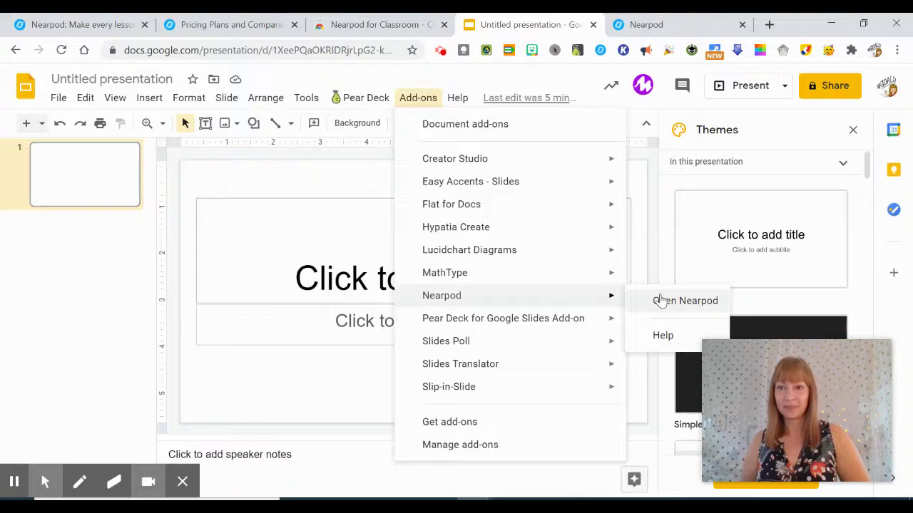
click(681, 301)
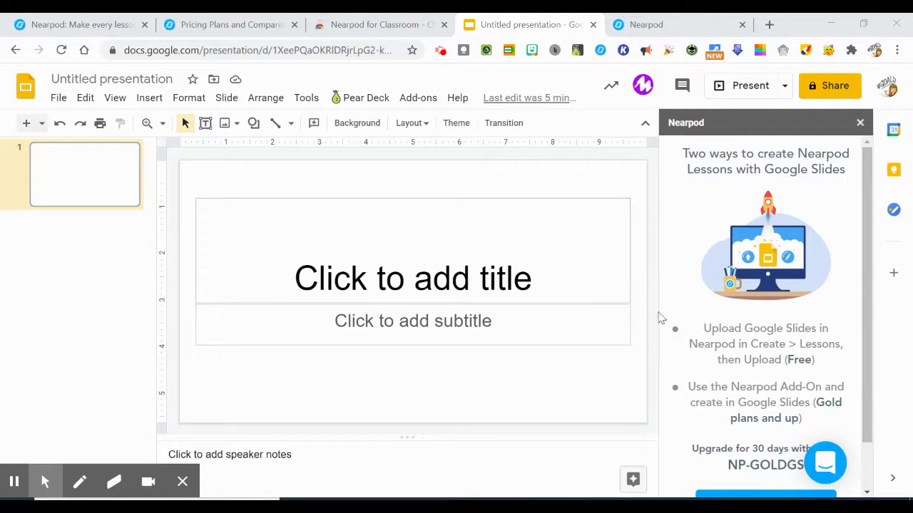
scroll(748, 341, down, 1)
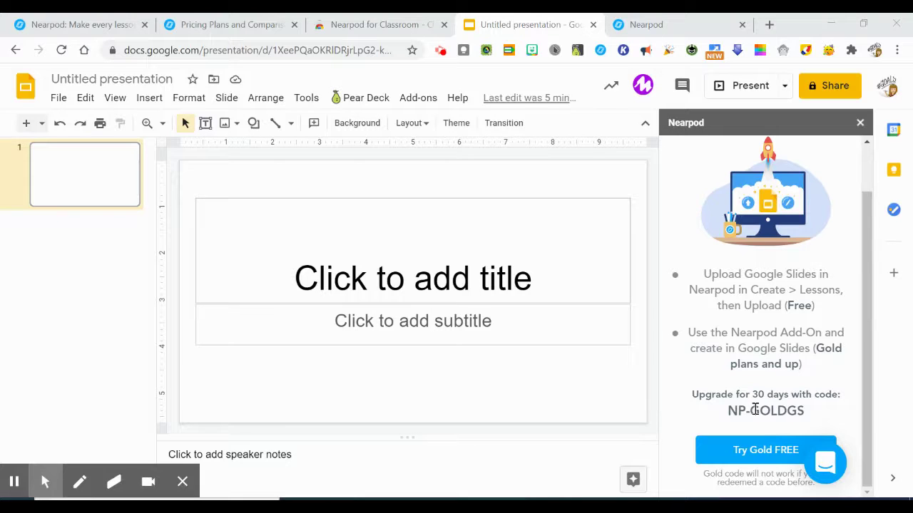
click(147, 484)
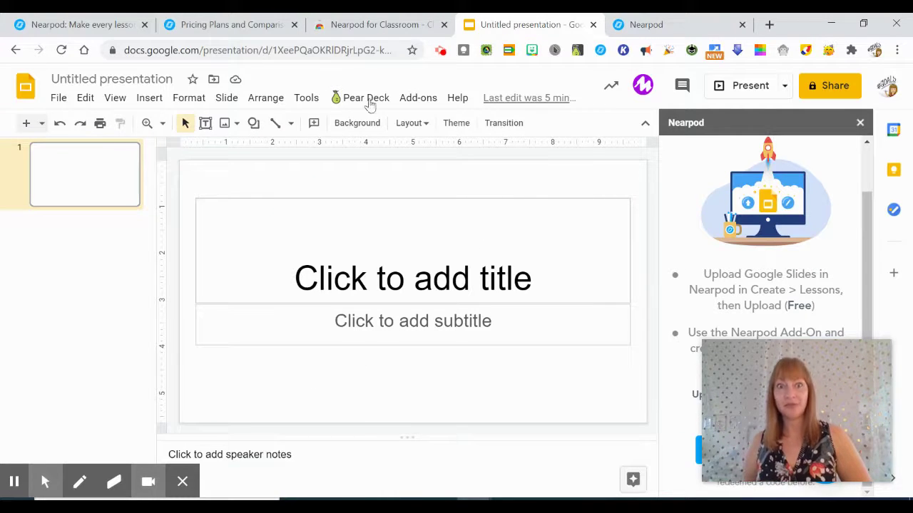
click(238, 29)
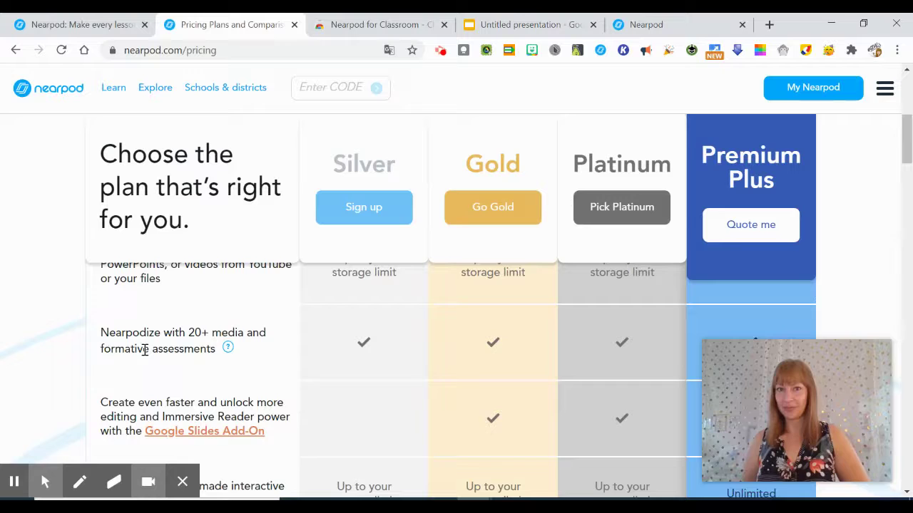
Scroll through the remaining pricing feature rows, then return to My Library with the 'Playing Around' folder
scroll(179, 350, down, 5)
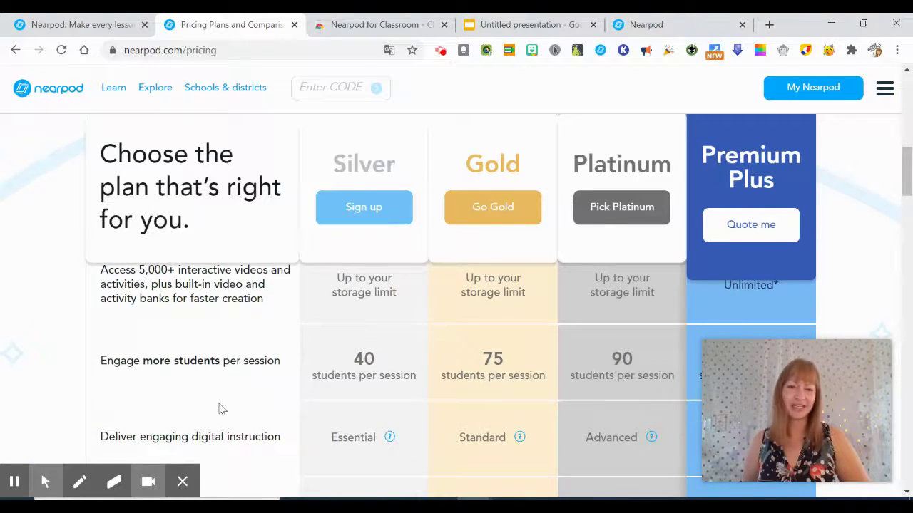
scroll(219, 408, down, 2)
scroll(225, 398, down, 3)
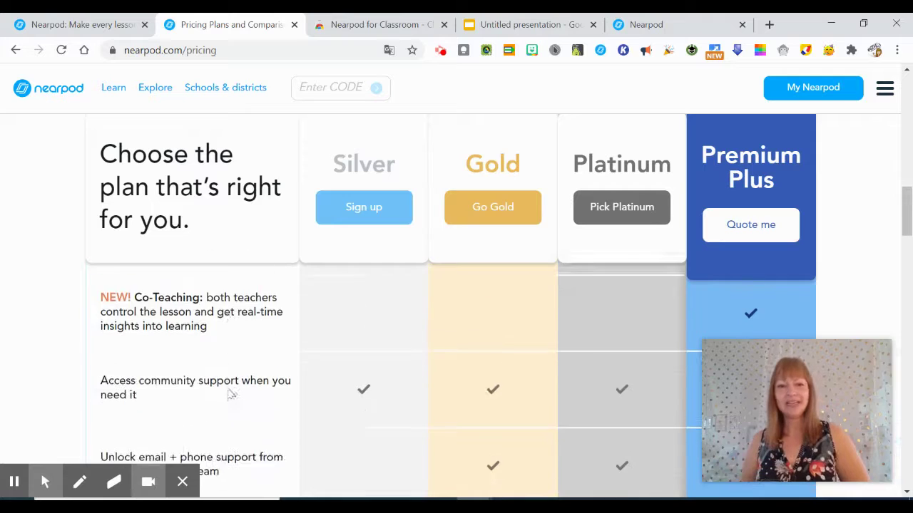
scroll(231, 394, down, 1)
scroll(229, 388, down, 2)
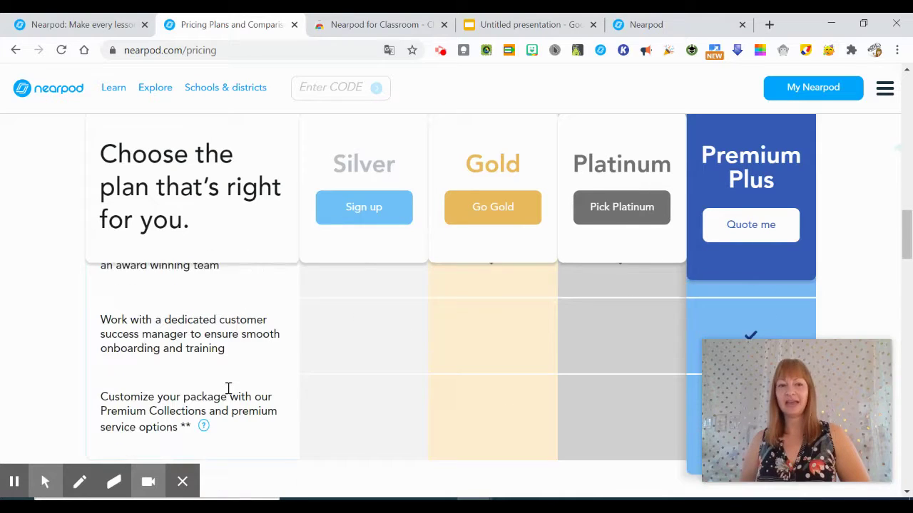
scroll(229, 389, down, 1)
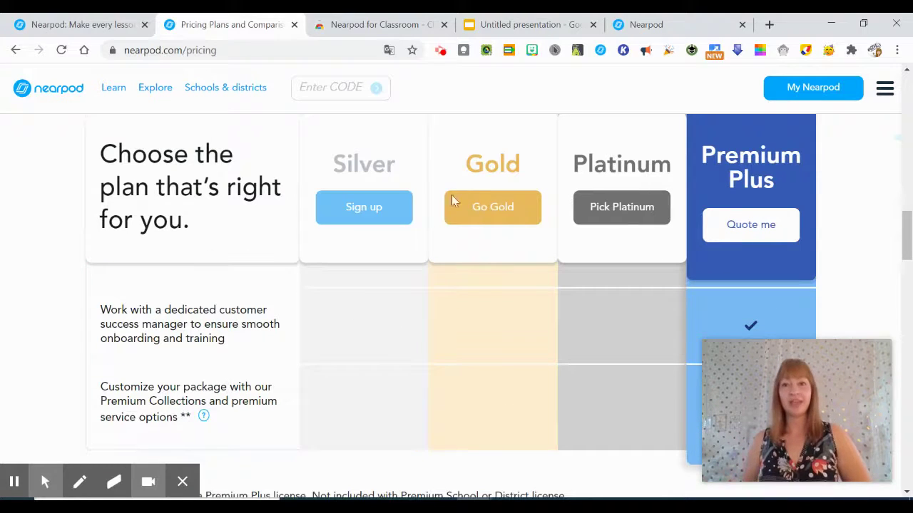
click(642, 26)
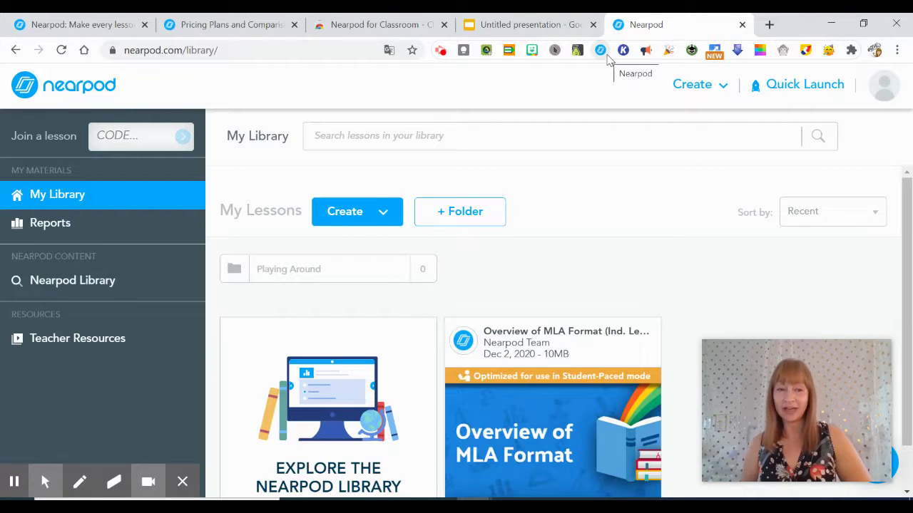
click(126, 114)
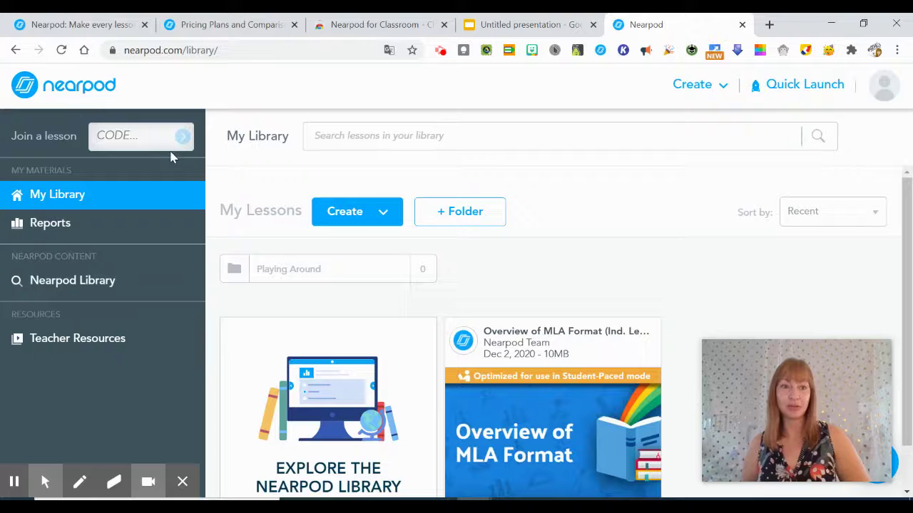
click(110, 28)
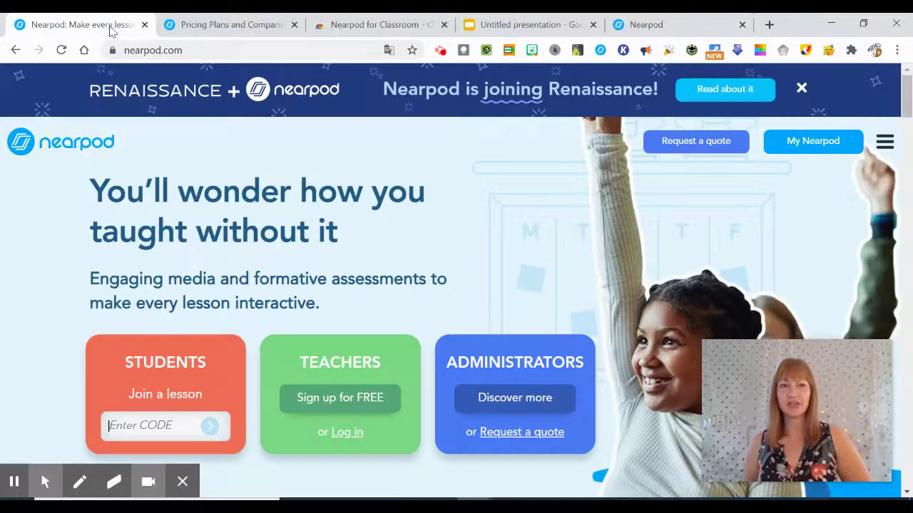
click(637, 25)
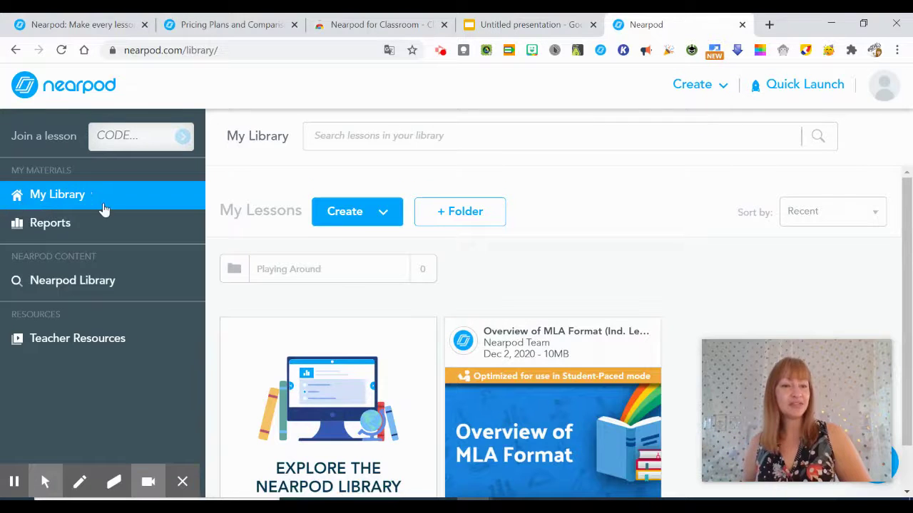
scroll(424, 286, down, 1)
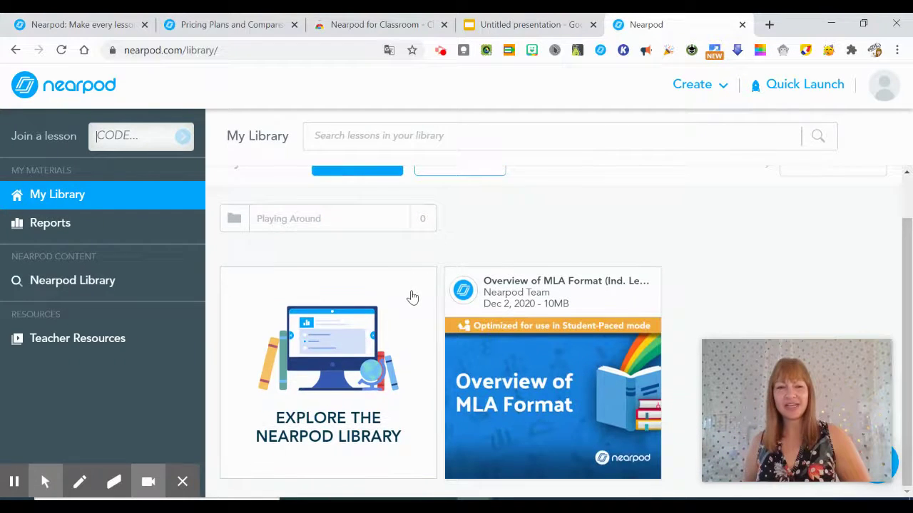
scroll(412, 296, up, 1)
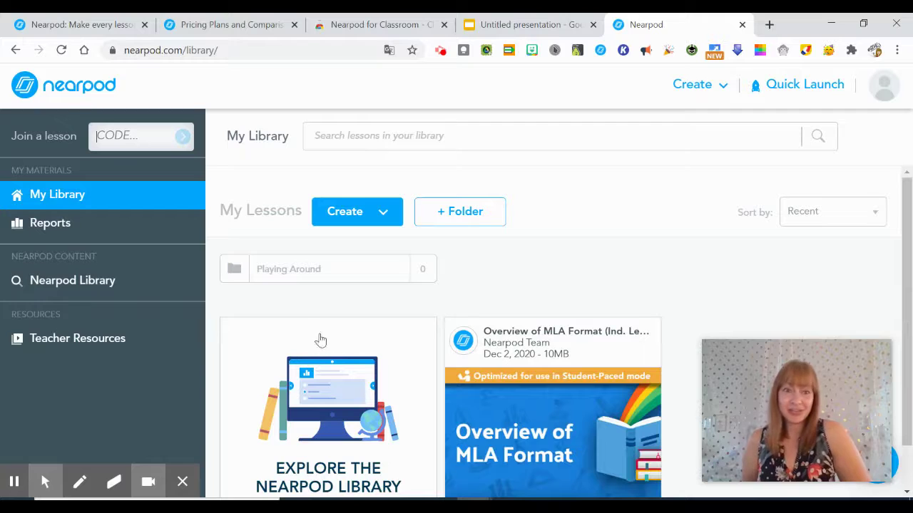
Check the empty Post-Session Reports, then open the Nearpod Library under Nearpod Content
click(37, 225)
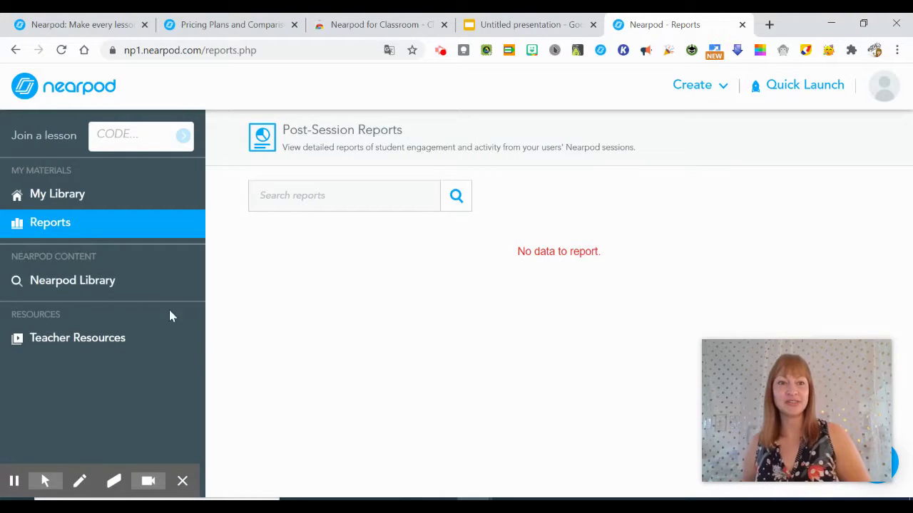
click(43, 291)
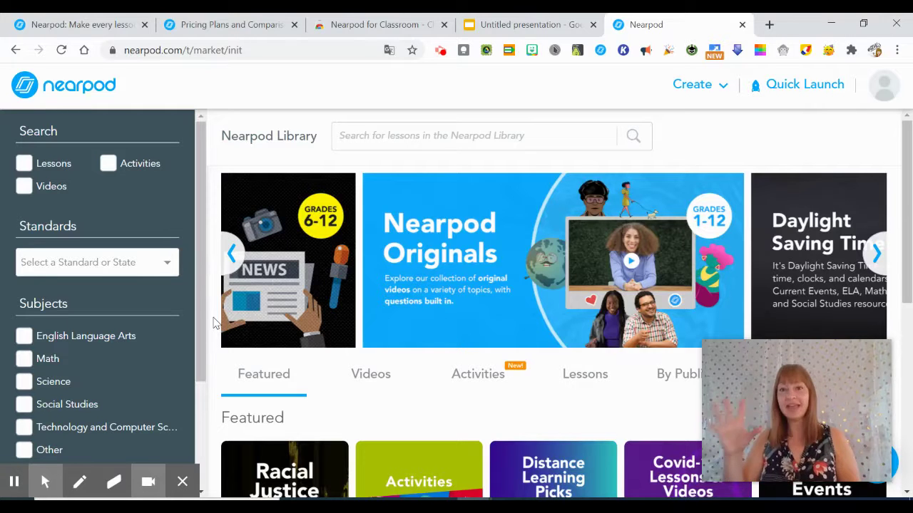
Filter the library results to Videos, NGSS standard, Science subject and High School grade
click(25, 187)
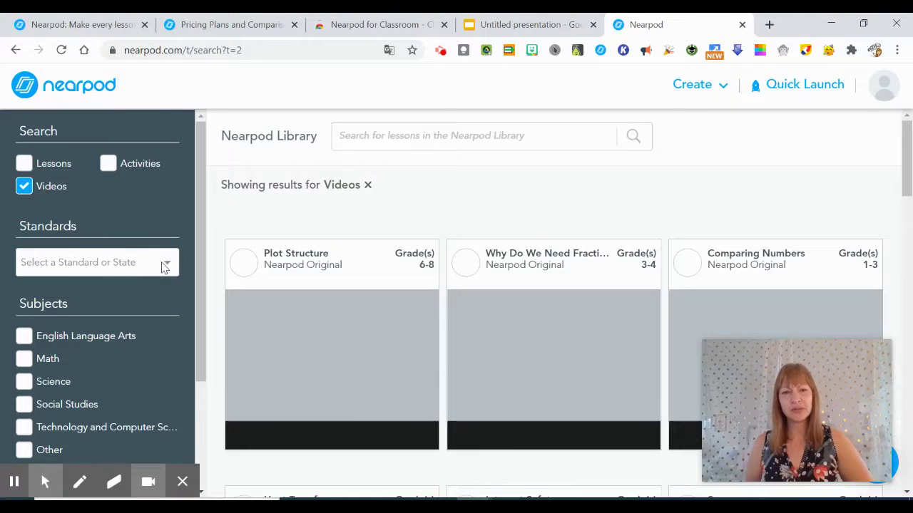
click(162, 264)
scroll(78, 167, down, 5)
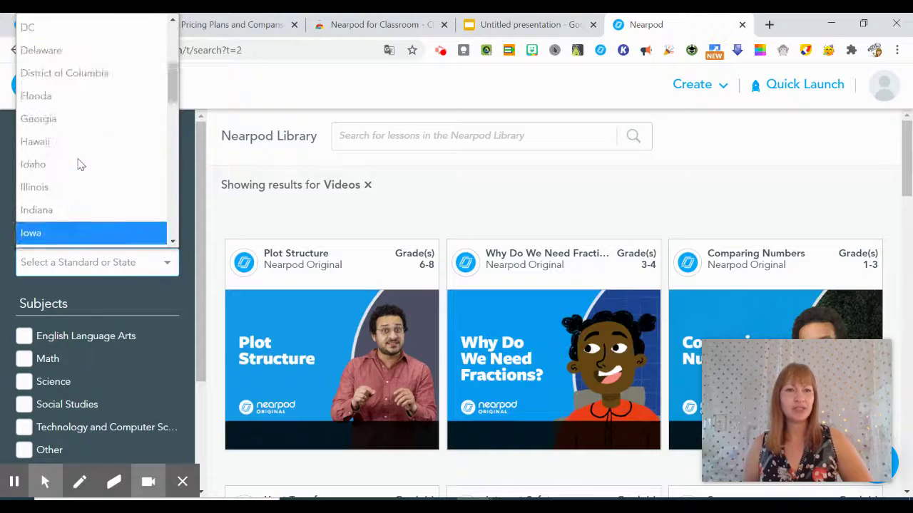
scroll(105, 91, up, 5)
click(60, 47)
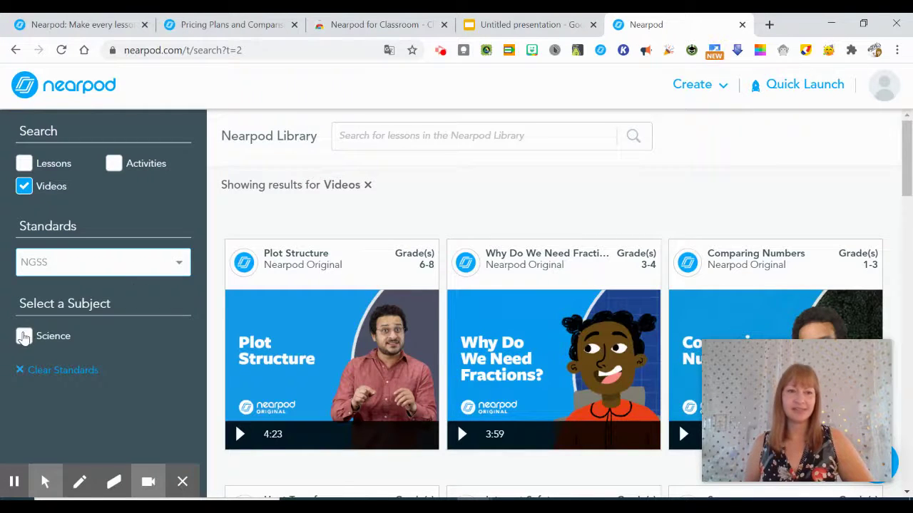
click(24, 337)
scroll(89, 385, down, 3)
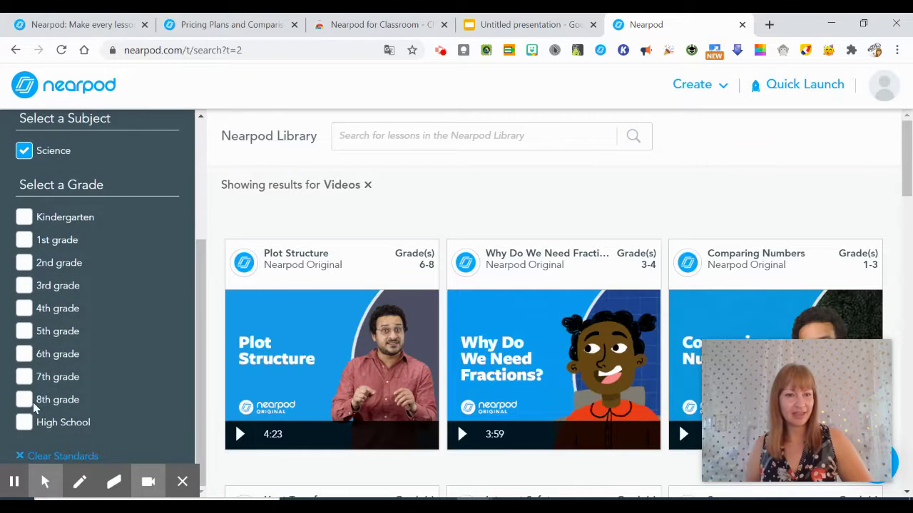
click(28, 424)
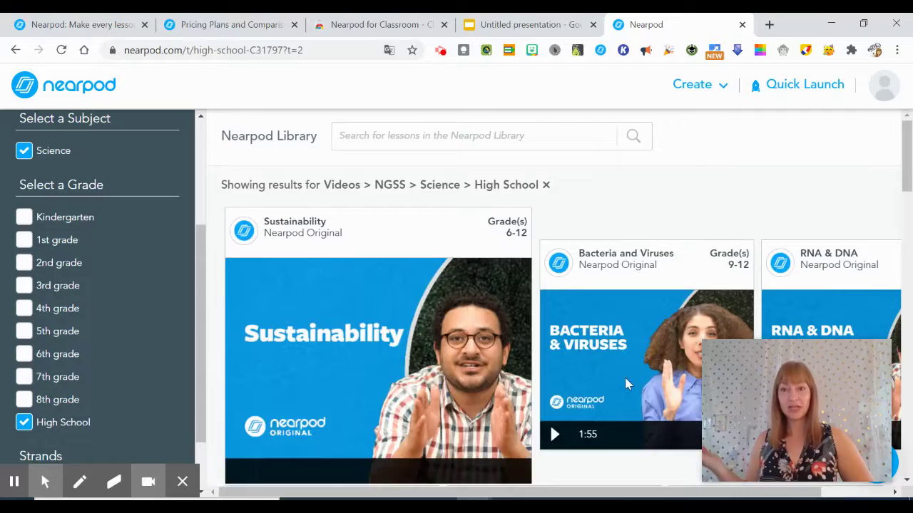
Browse the matching video cards, such as Sustainability and Bacteria and Viruses
mouse_move(581, 269)
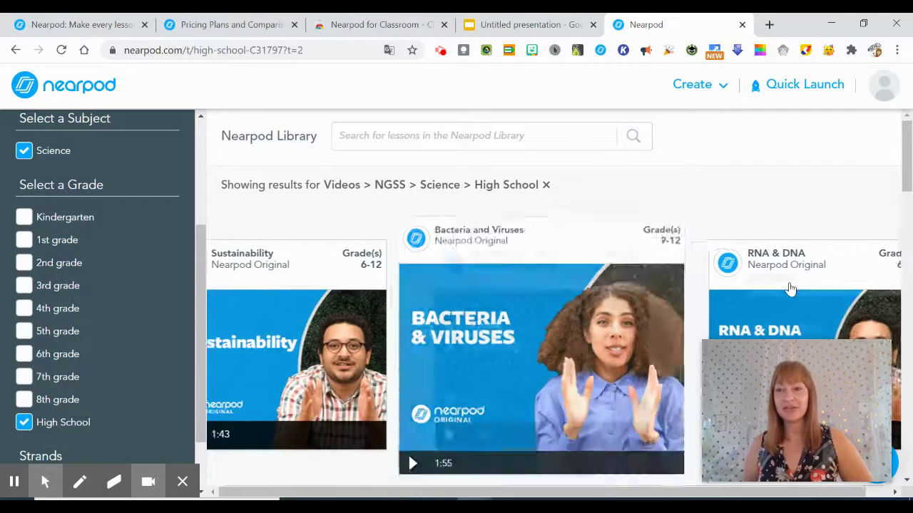
mouse_move(748, 293)
scroll(464, 373, down, 3)
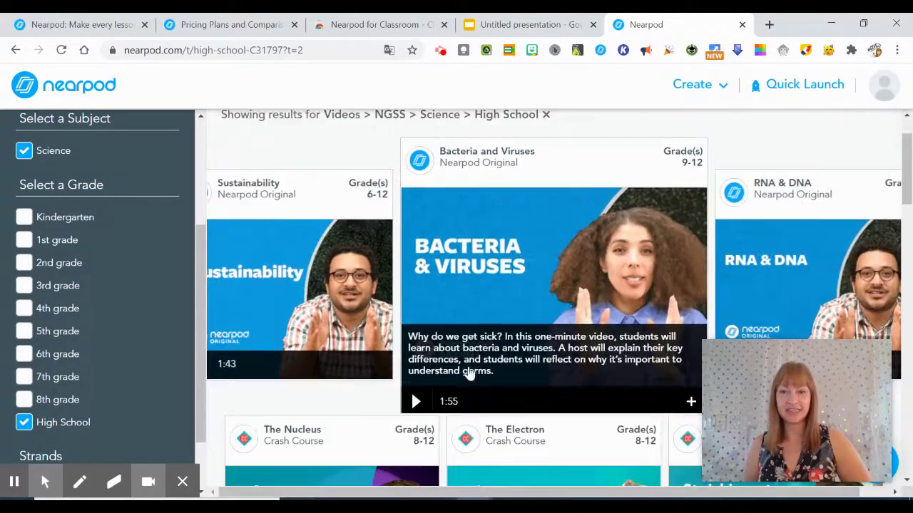
scroll(469, 385, down, 2)
mouse_move(556, 342)
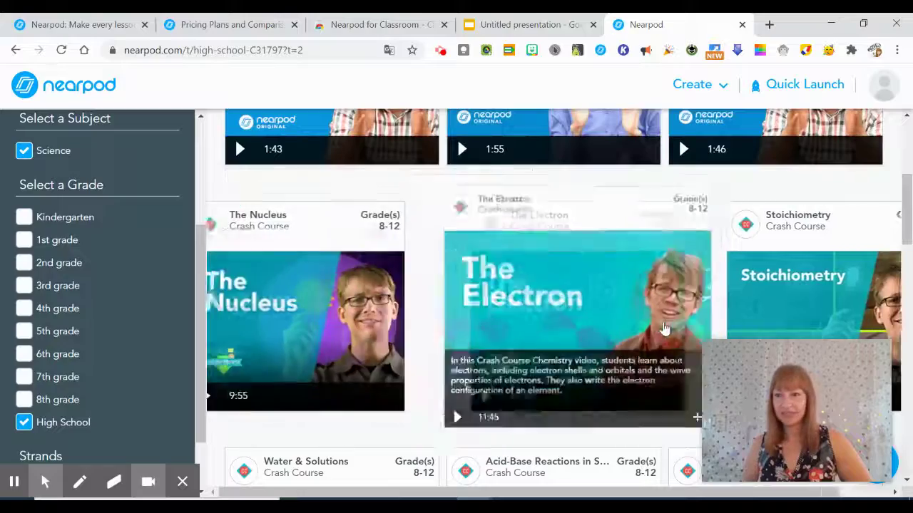
scroll(556, 342, down, 3)
scroll(558, 332, down, 9)
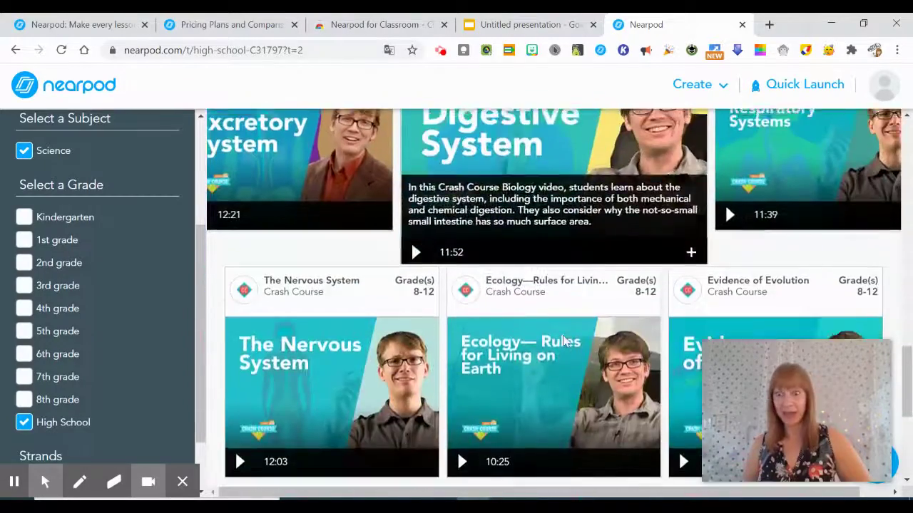
scroll(558, 332, up, 12)
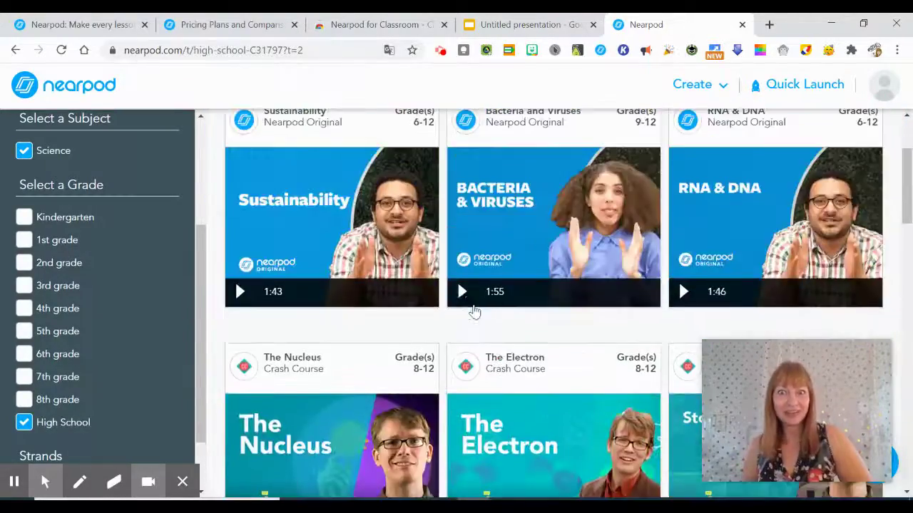
mouse_move(440, 323)
mouse_move(296, 393)
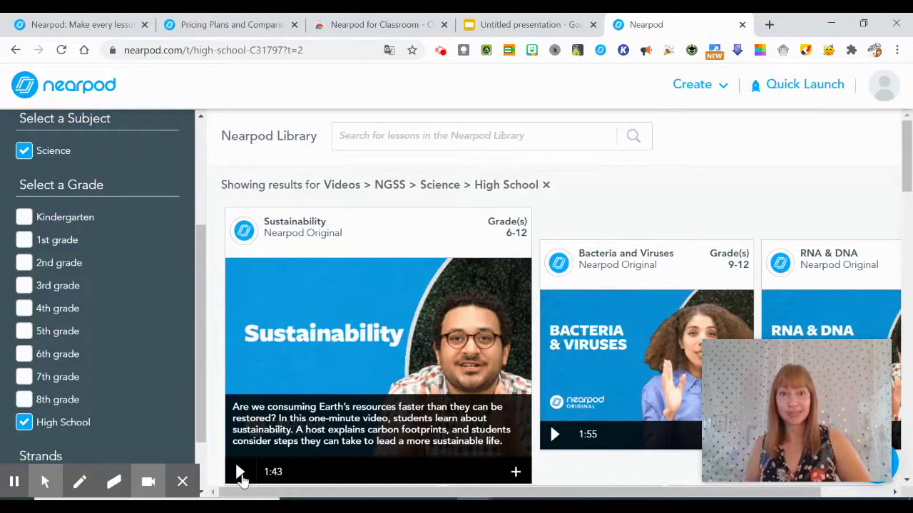
Open the Sustainability video page, play its preview, then close the player
click(240, 473)
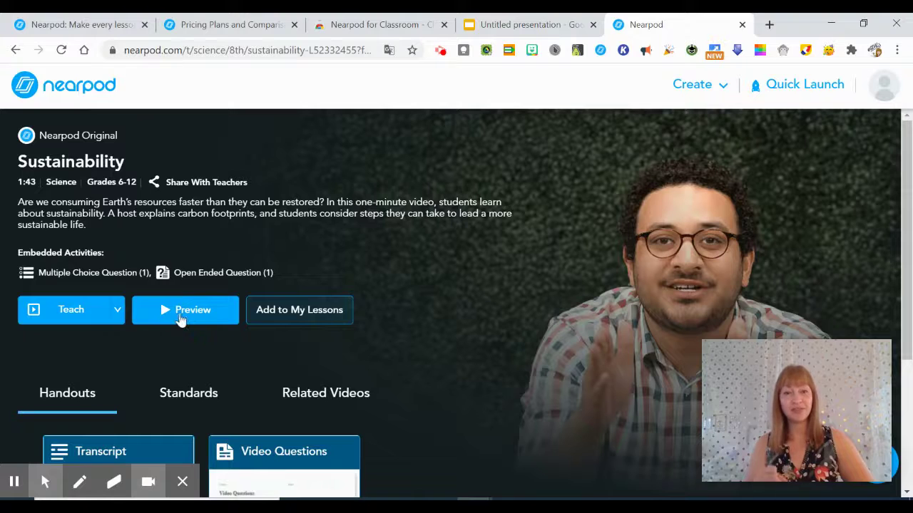
click(217, 314)
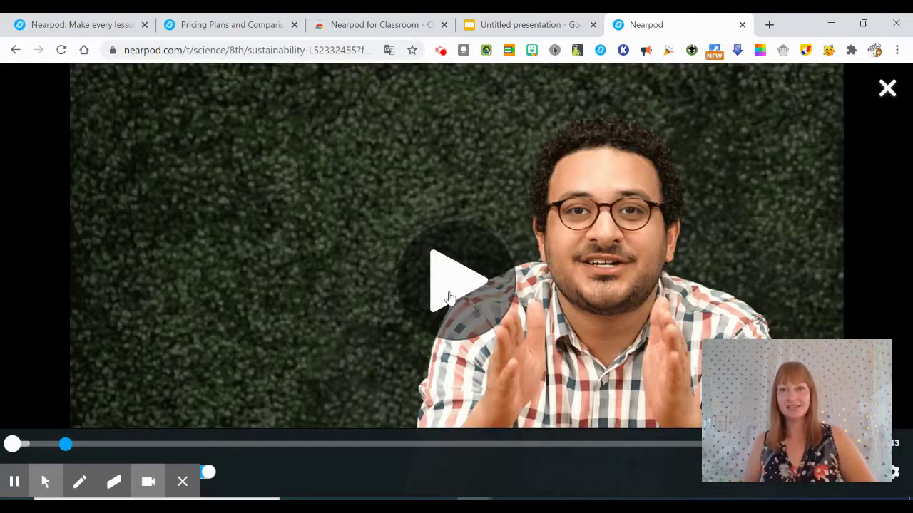
click(449, 294)
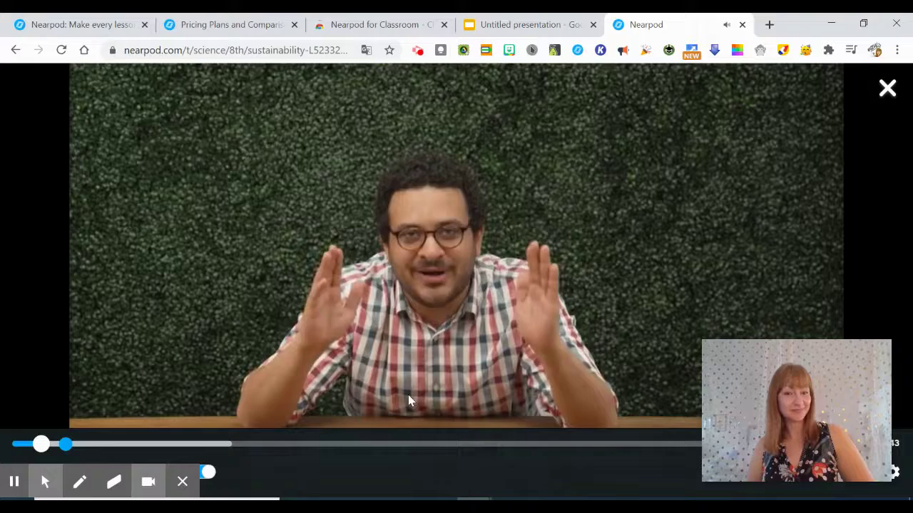
mouse_move(20, 451)
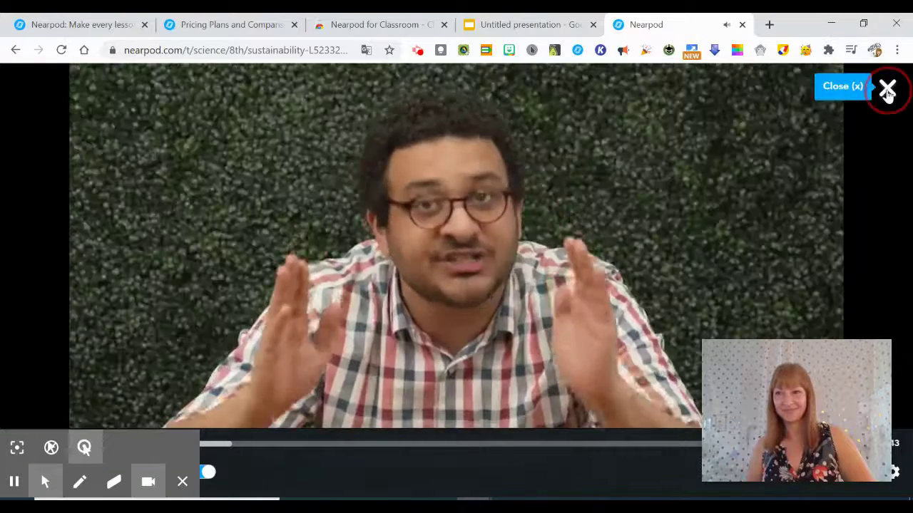
click(887, 90)
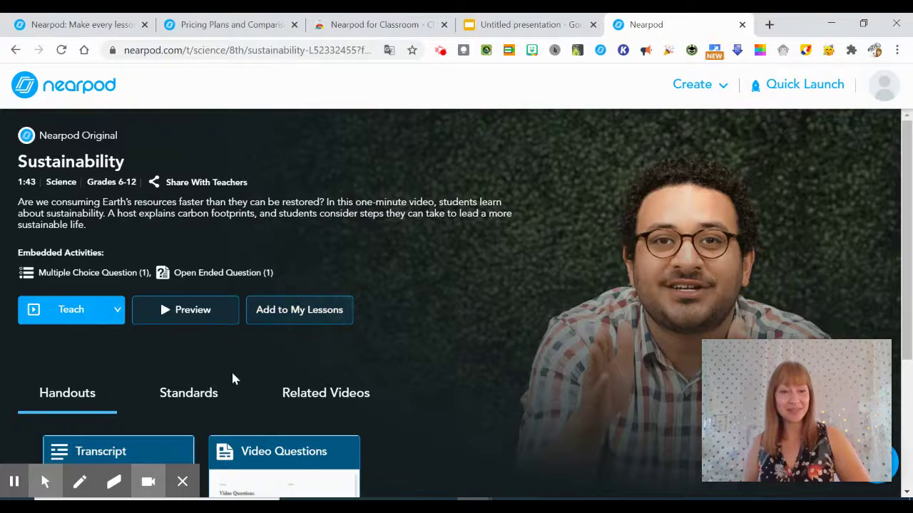
Review the video's NGSS HS-ESS3-1 standard and related videos like Reforestation
scroll(72, 312, down, 2)
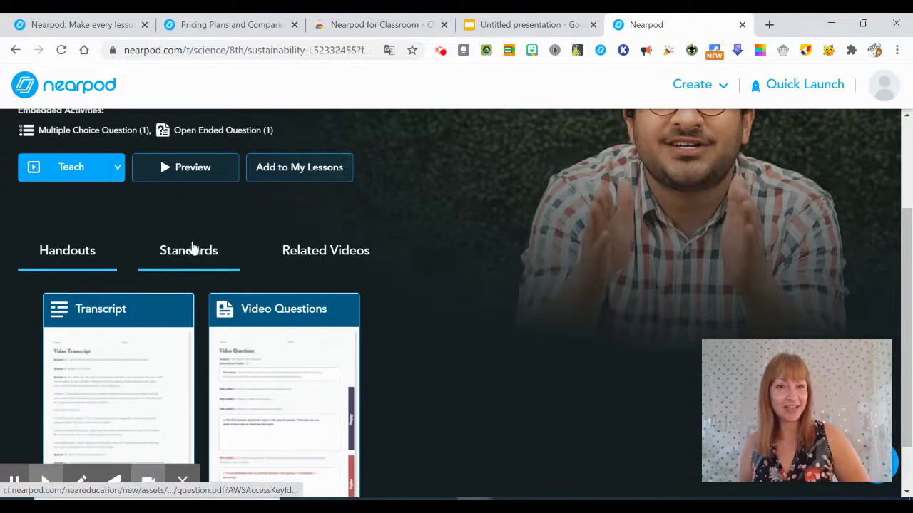
click(194, 252)
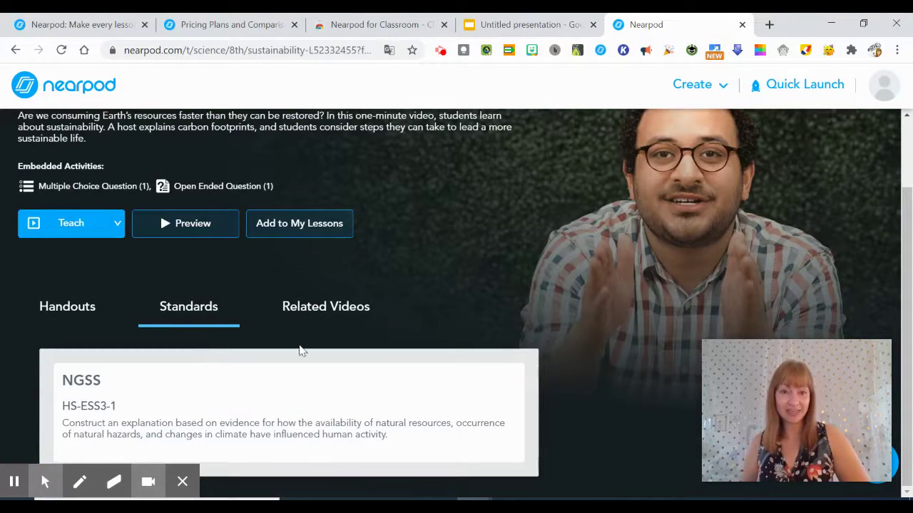
click(320, 308)
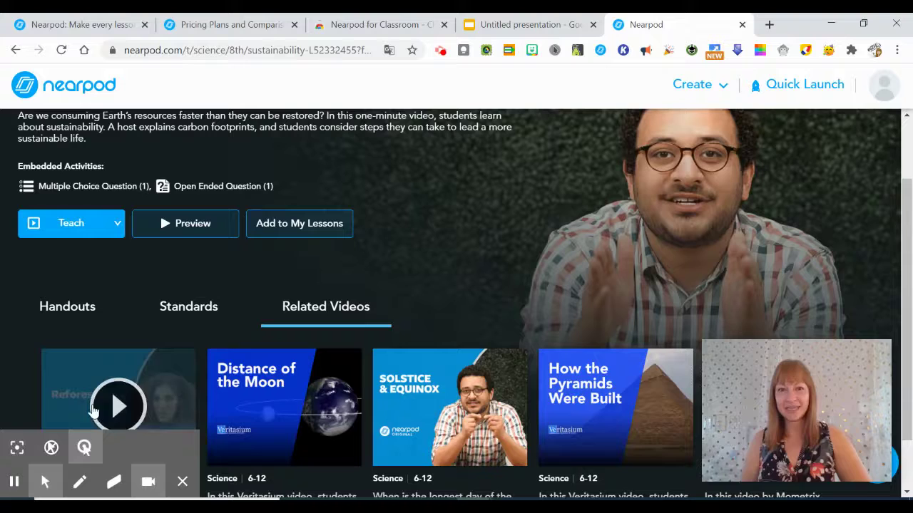
scroll(326, 271, up, 1)
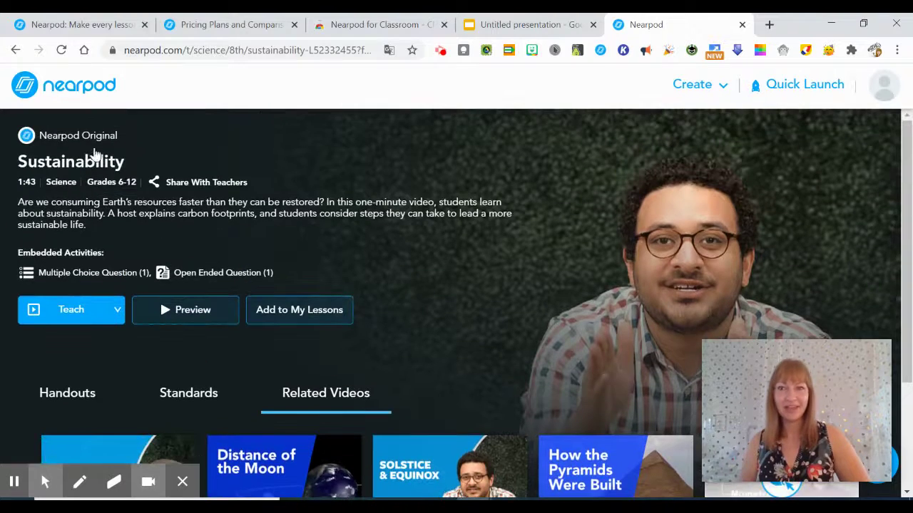
scroll(184, 207, down, 2)
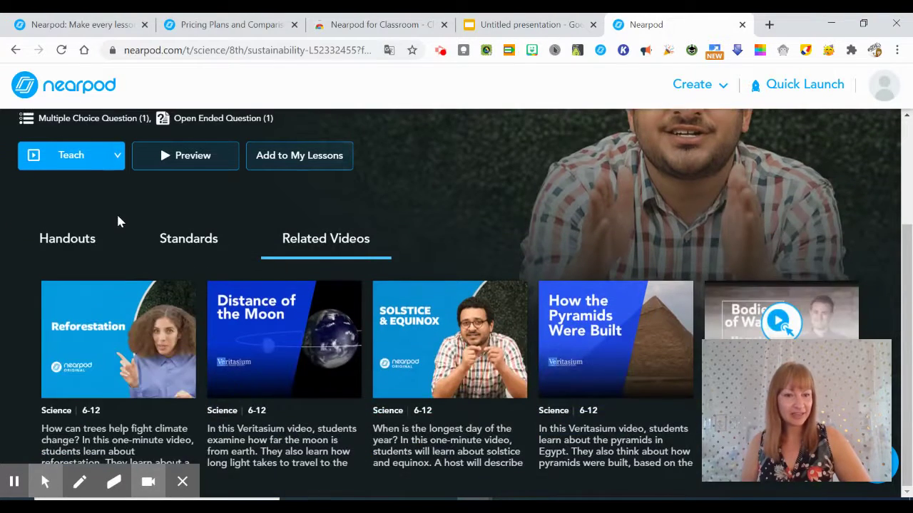
scroll(118, 218, up, 1)
scroll(119, 214, up, 1)
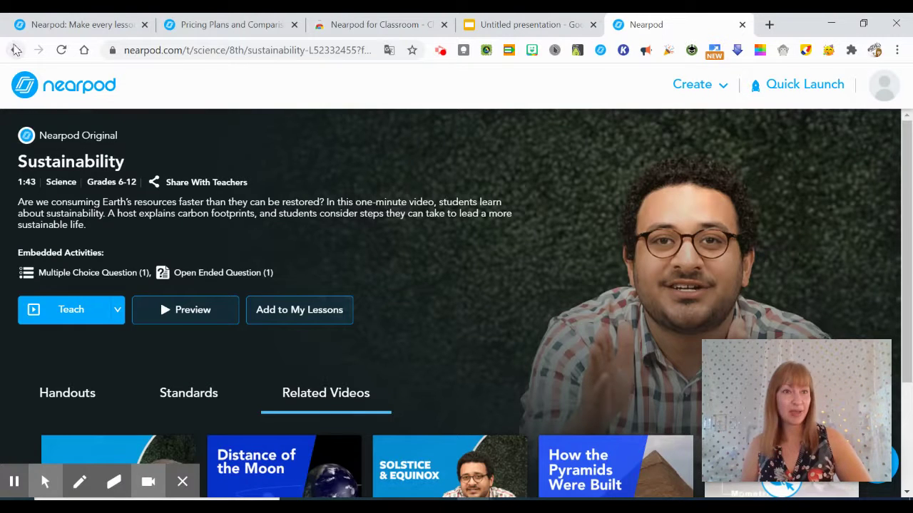
Go back to the results, swap the Videos filter for Lessons, and scroll the high school science lessons
click(14, 50)
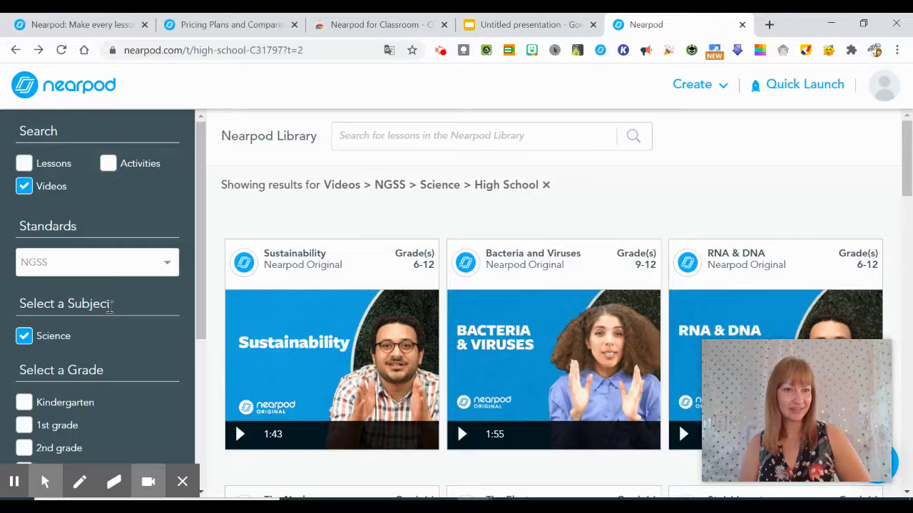
click(23, 186)
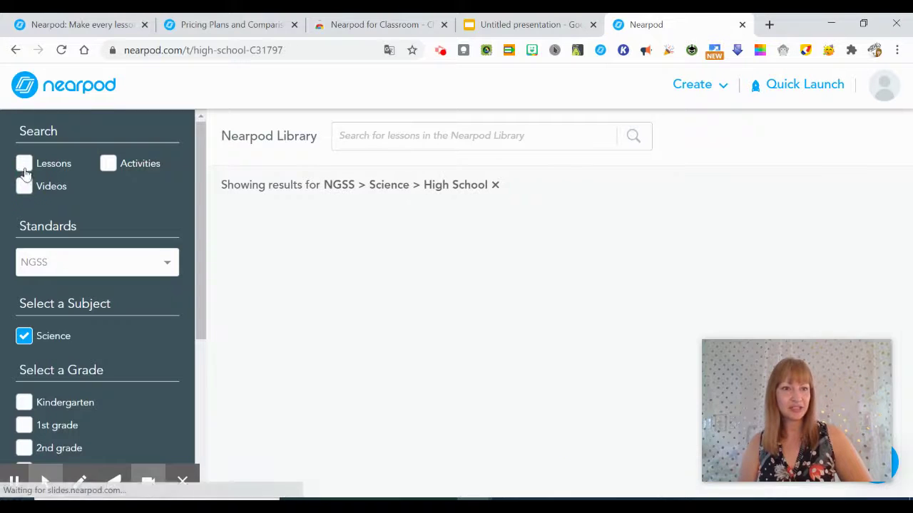
click(24, 164)
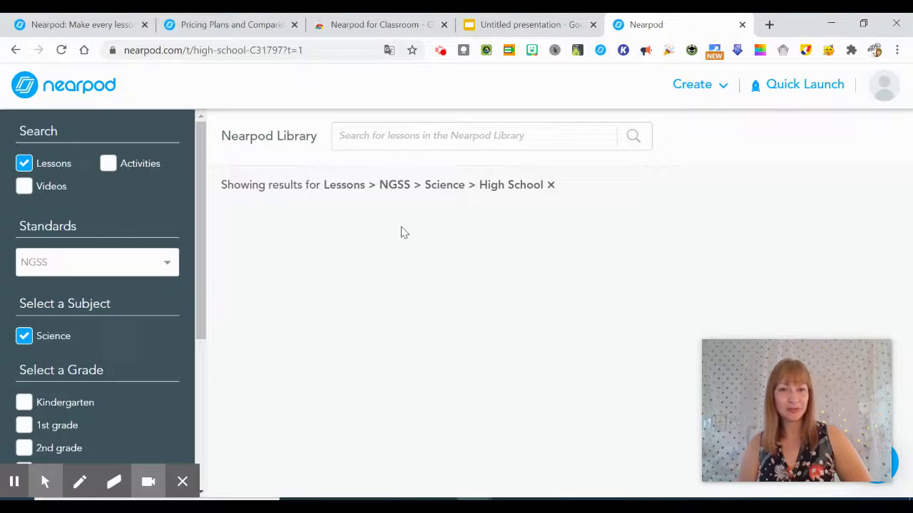
scroll(321, 228, down, 2)
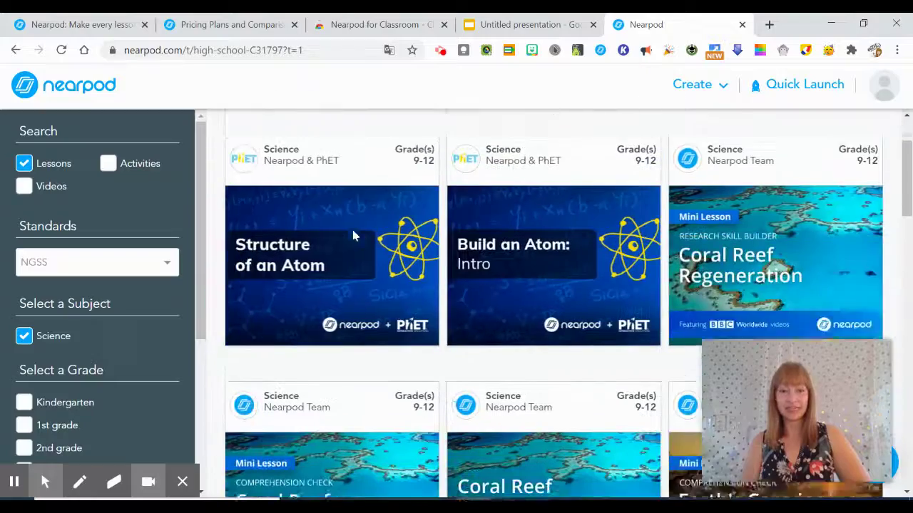
scroll(328, 250, down, 4)
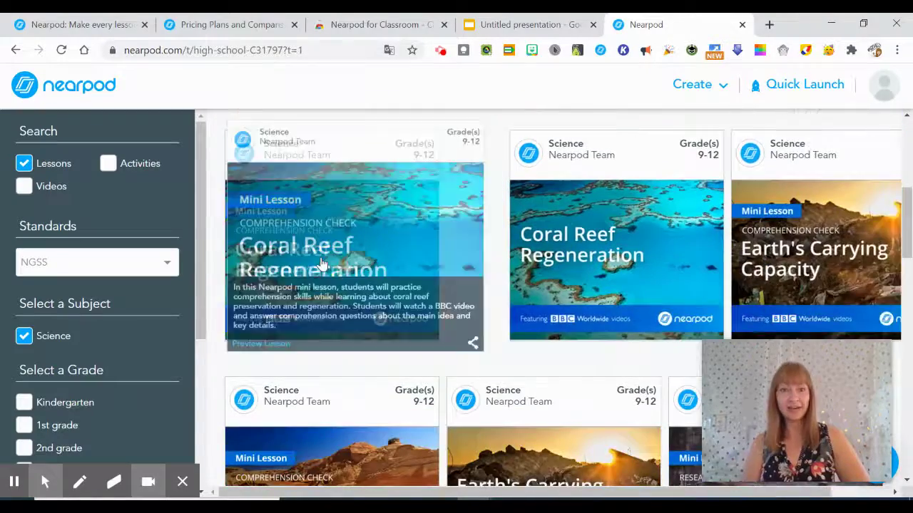
scroll(320, 264, down, 6)
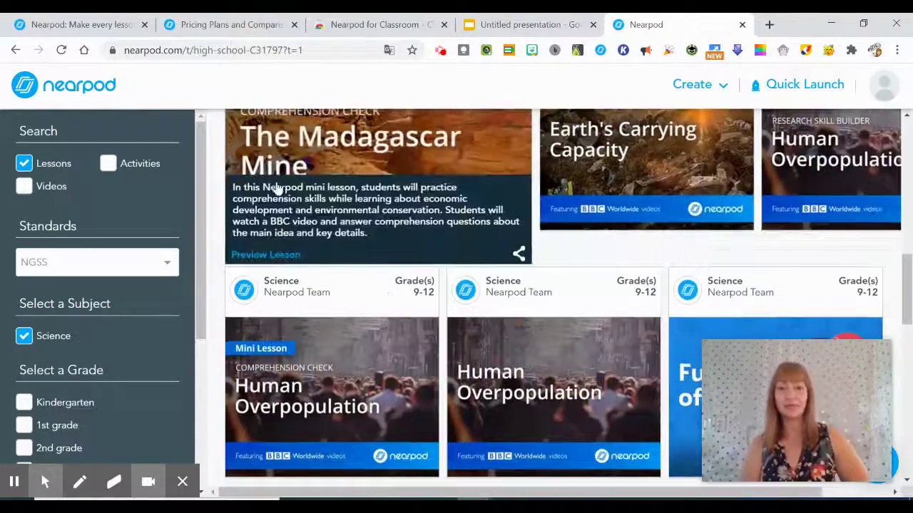
scroll(277, 187, down, 3)
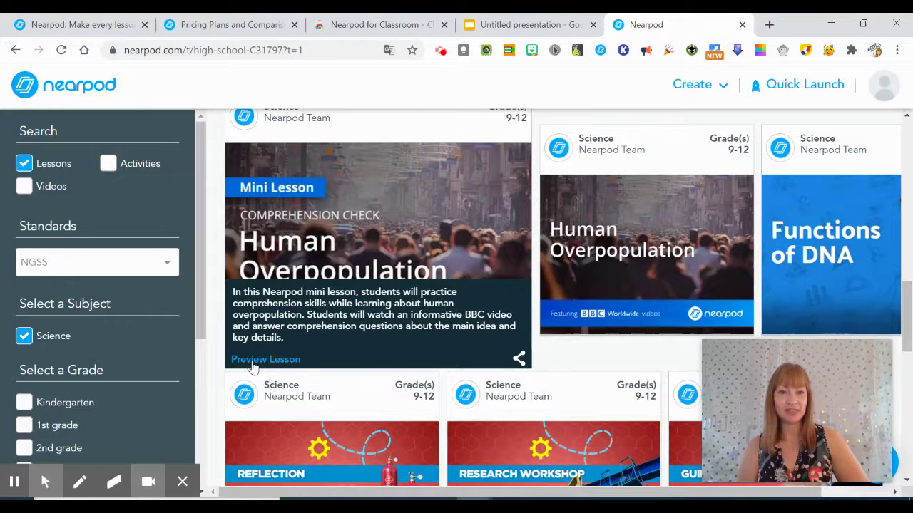
Preview the Human Overpopulation mini lesson to slide 5/17 (Learning Objectives), then bring up its sharing options
click(253, 364)
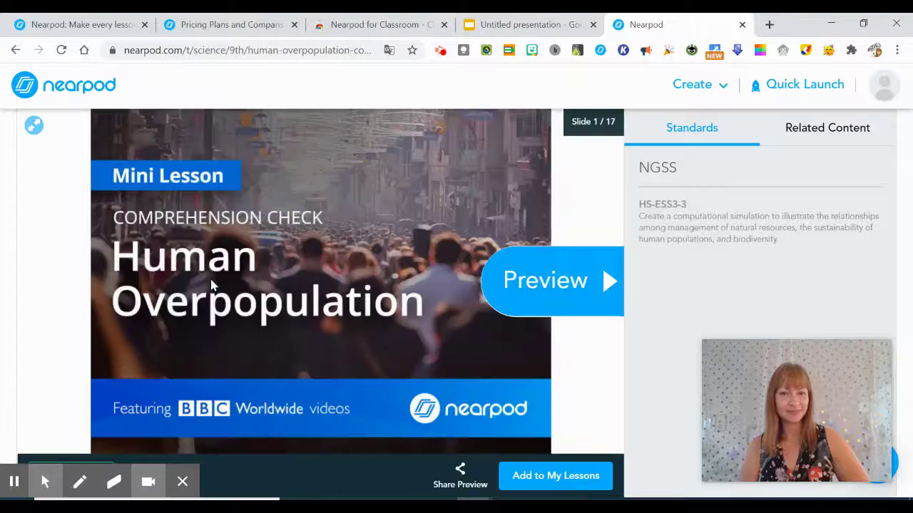
click(562, 284)
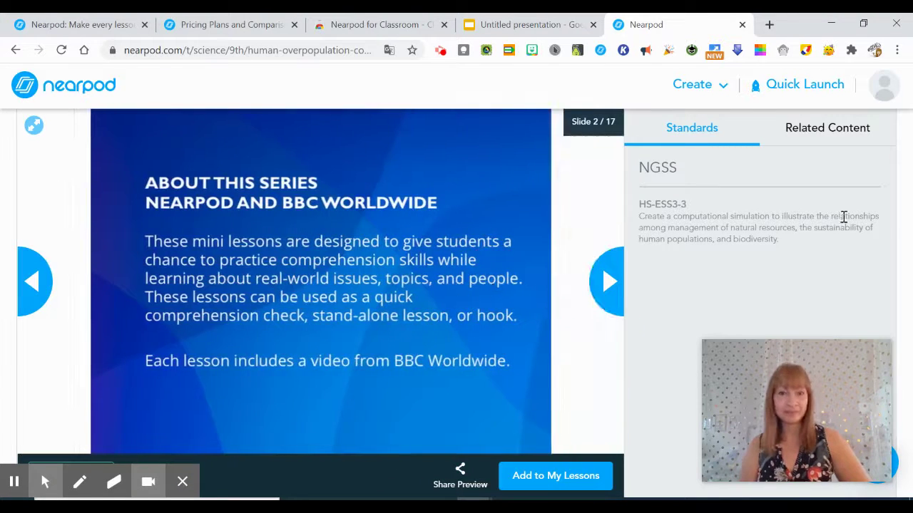
click(615, 289)
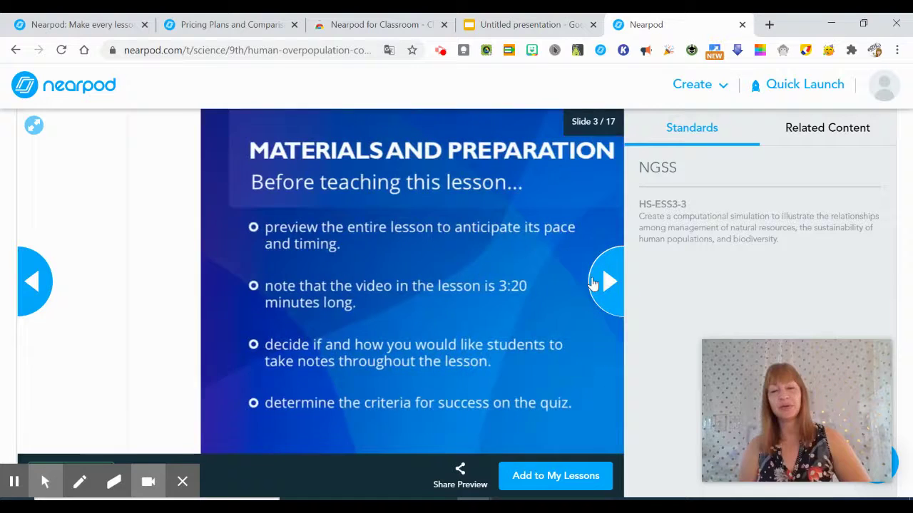
click(593, 282)
click(593, 282)
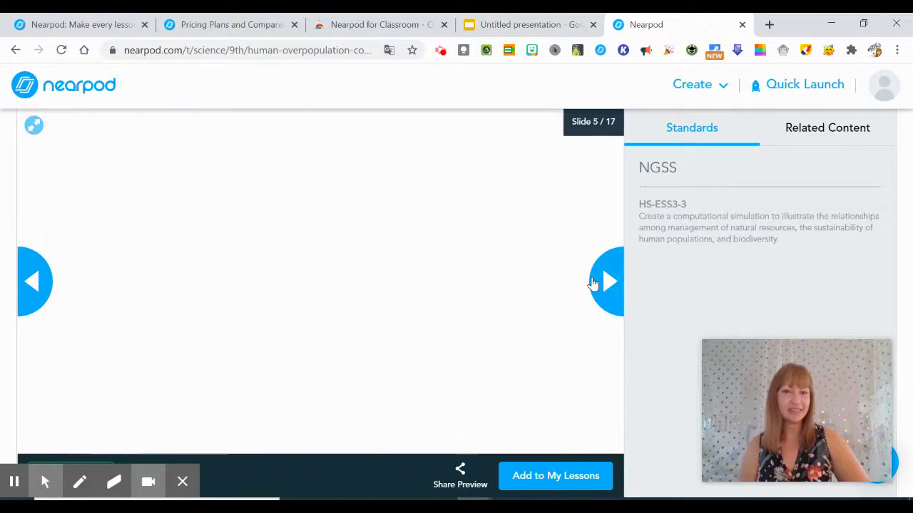
click(460, 482)
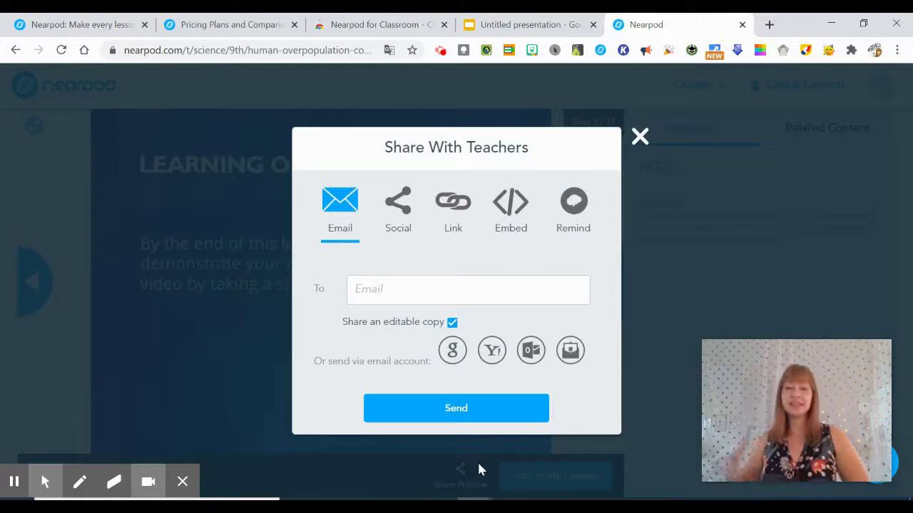
Browse the lesson's social, link, embed code, Remind and email sharing options, then close sharing
click(405, 212)
click(462, 215)
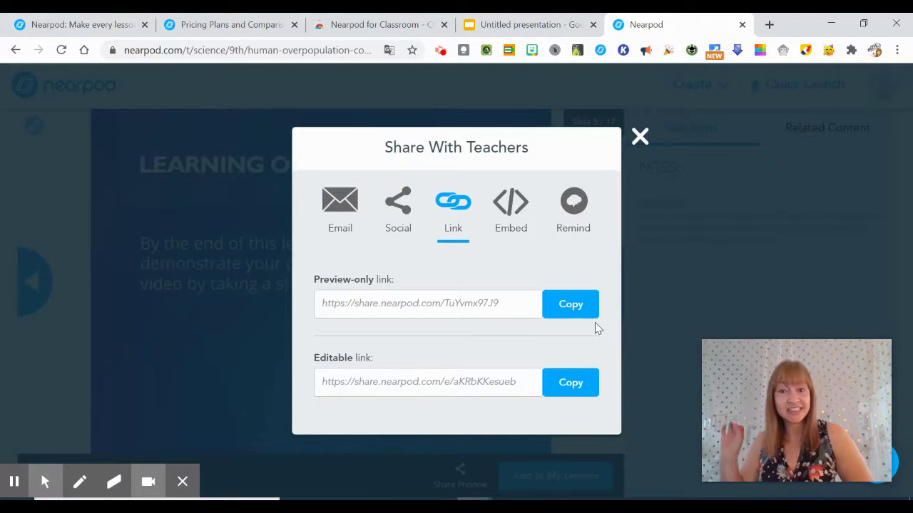
click(513, 203)
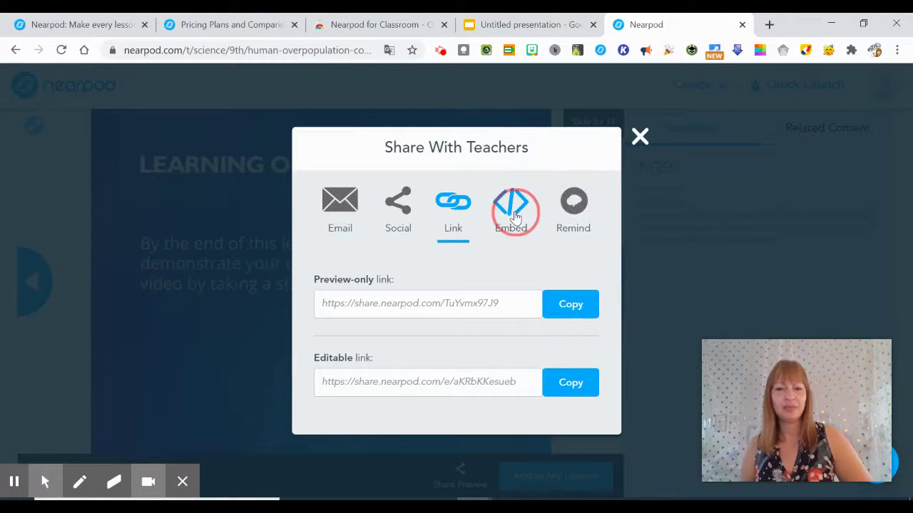
click(574, 204)
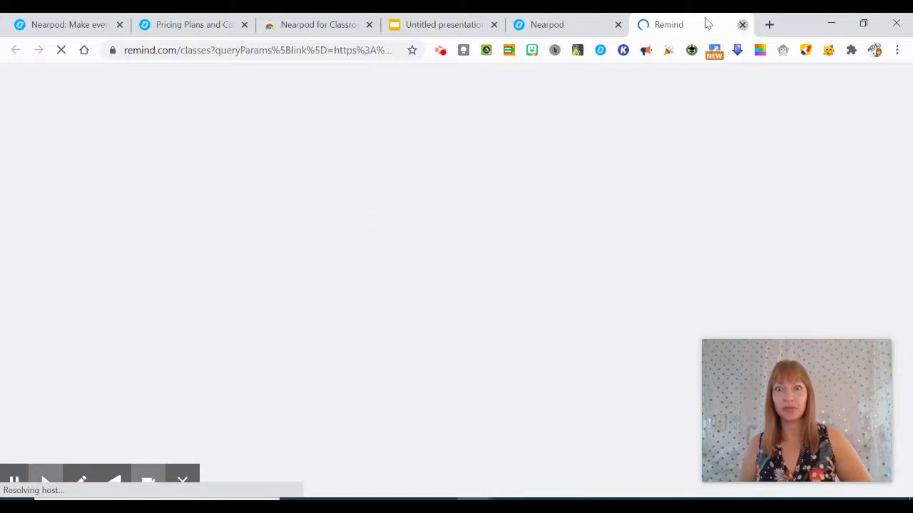
click(742, 24)
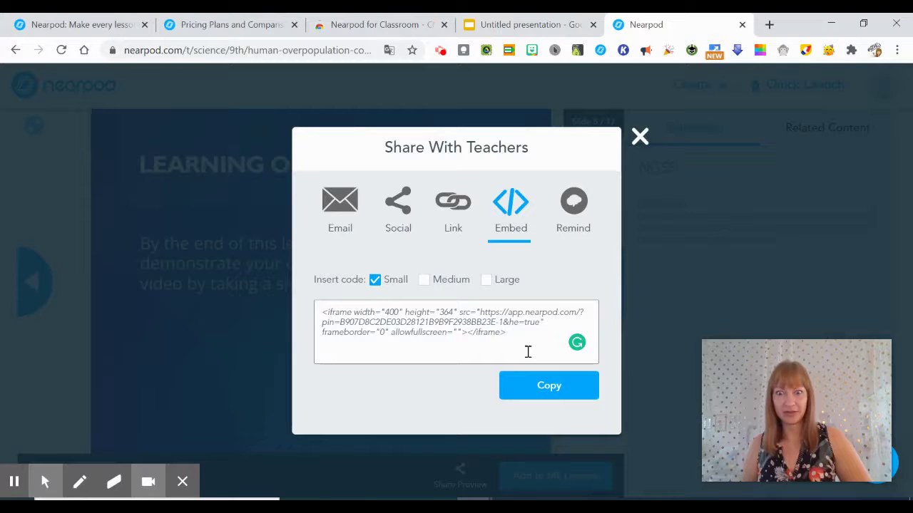
click(336, 223)
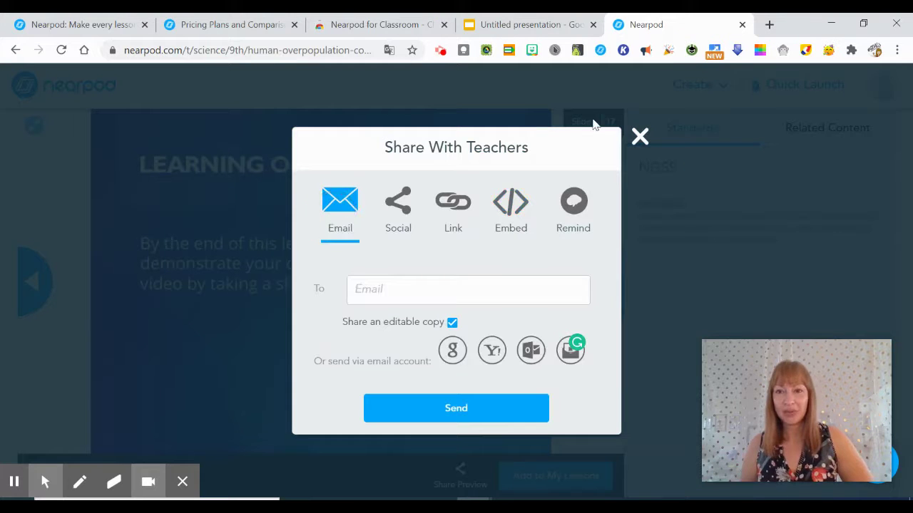
click(639, 138)
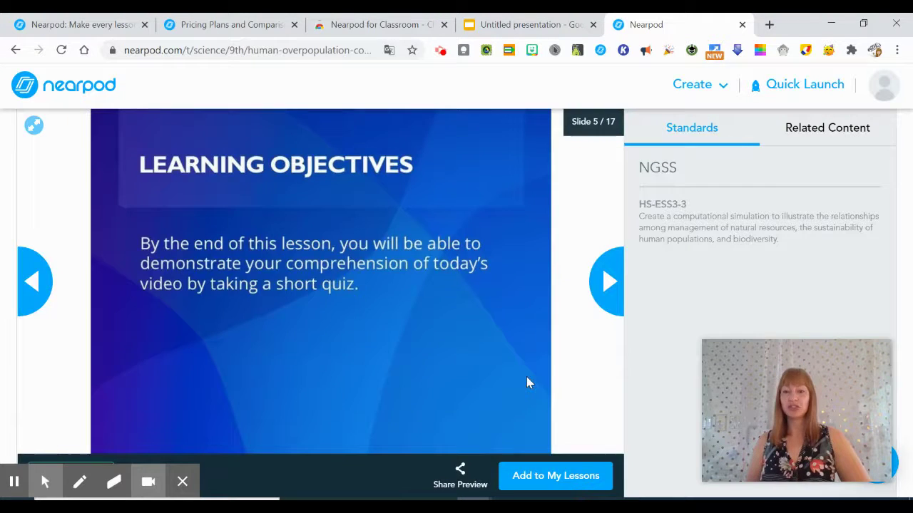
Add Human Overpopulation to My Lessons and find its card in My Library beside MLA Format
click(548, 475)
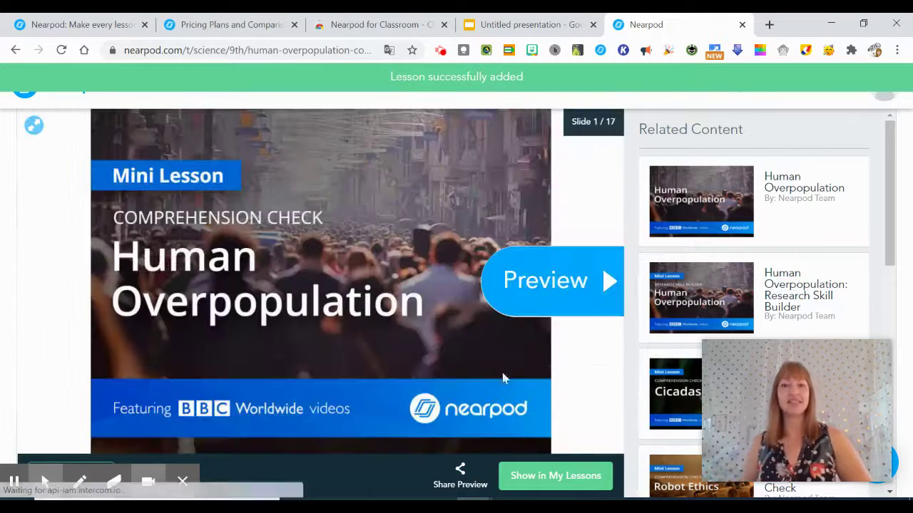
click(25, 102)
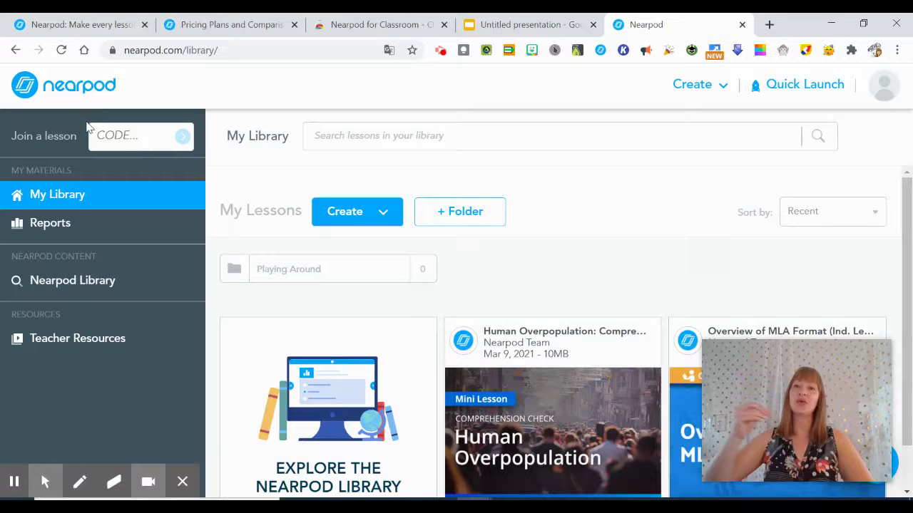
scroll(442, 285, down, 2)
mouse_move(516, 418)
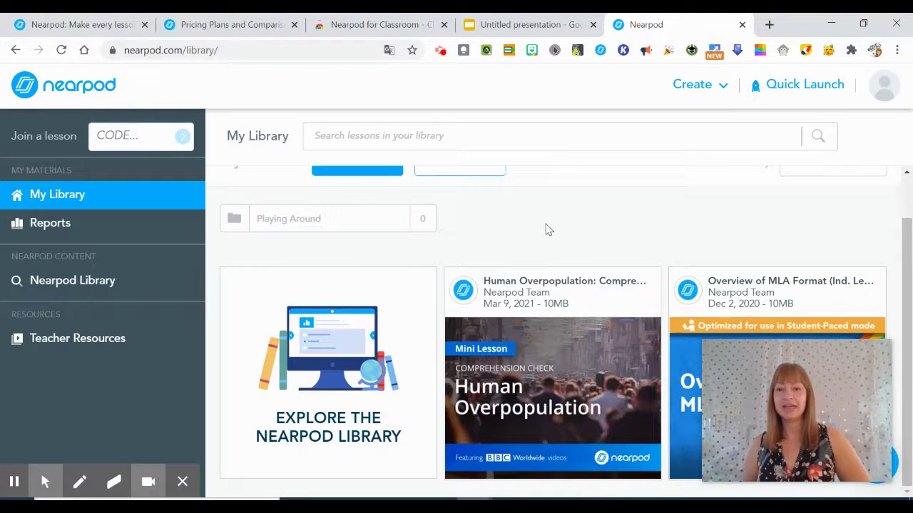
mouse_move(531, 332)
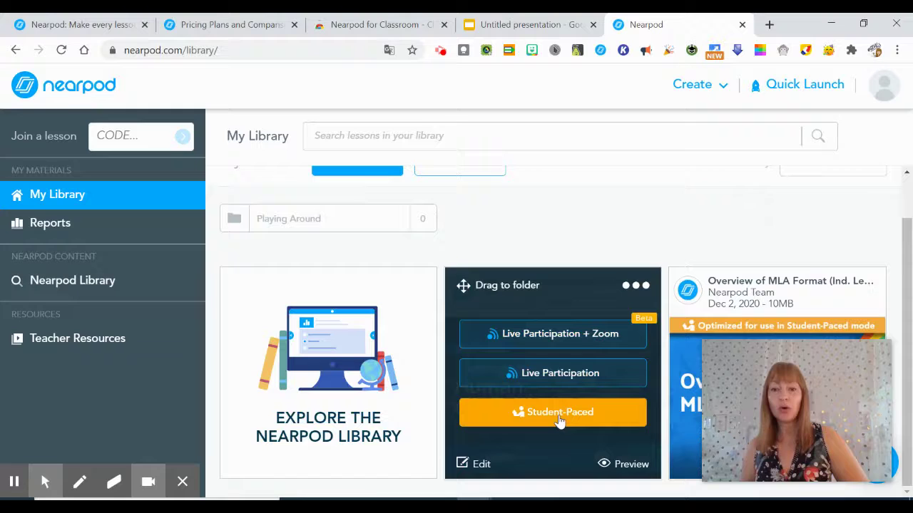
Launch a Live Participation session and share its join code via Google Classroom
click(560, 378)
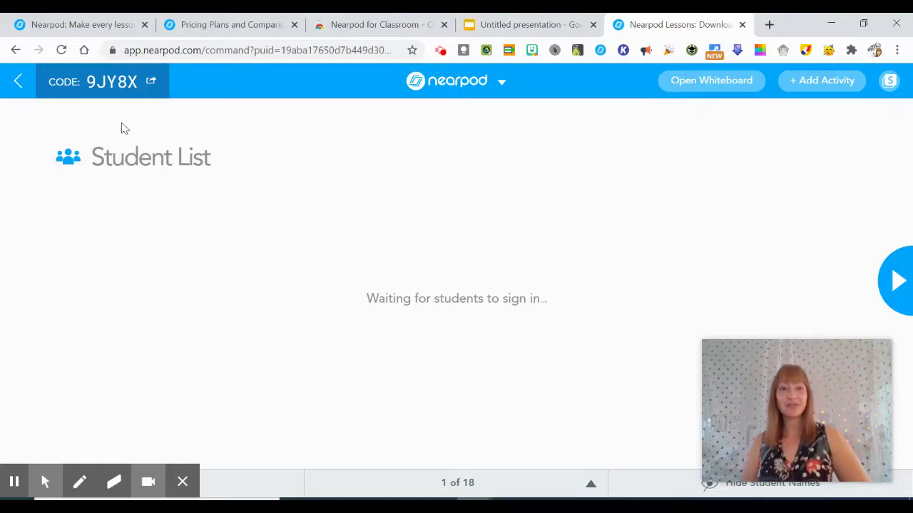
click(151, 83)
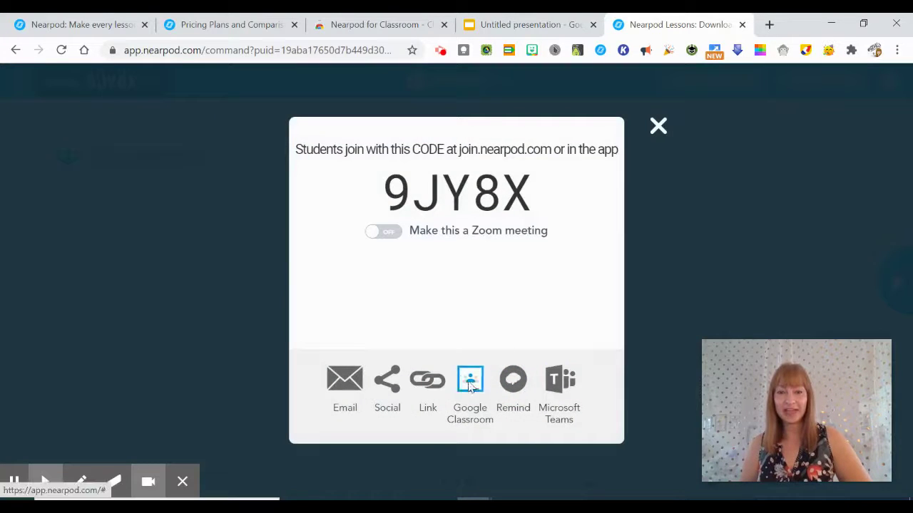
click(469, 377)
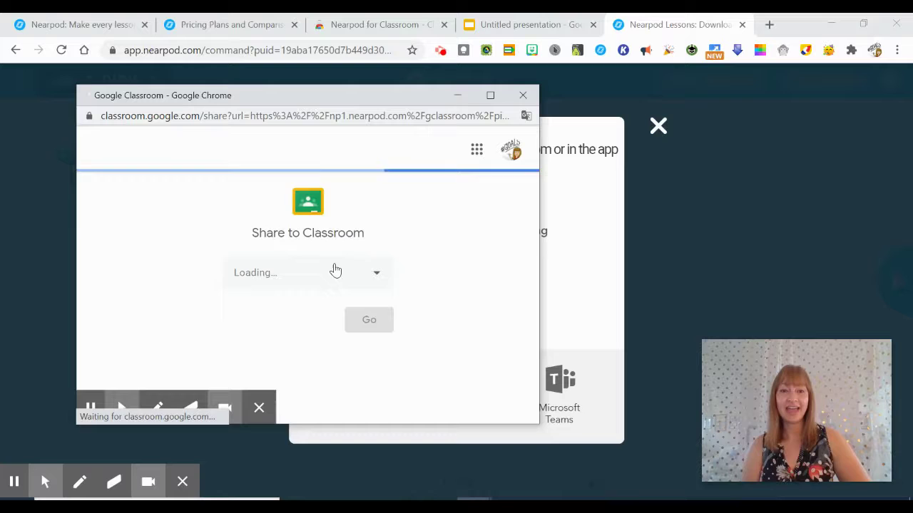
Choose the Test class and the Make an announcement action in Share to Classroom
click(371, 279)
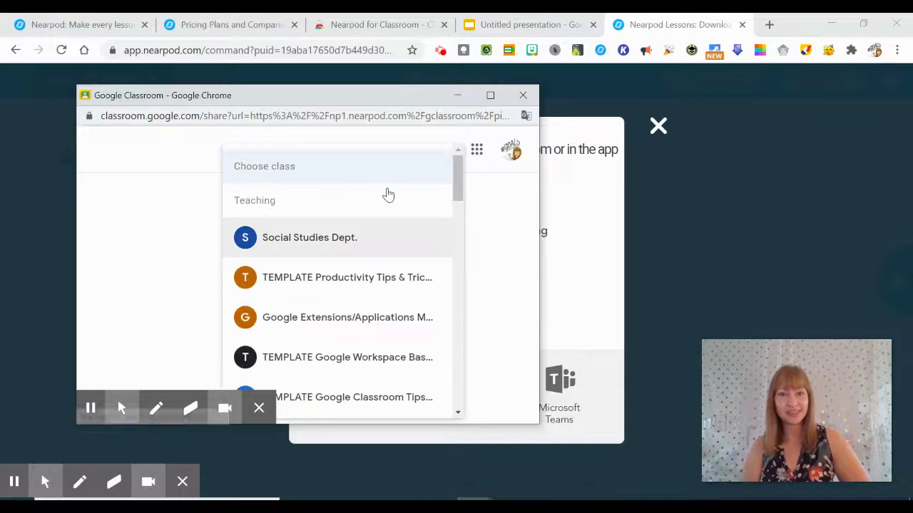
scroll(362, 301, down, 1)
scroll(361, 296, down, 6)
scroll(359, 293, up, 1)
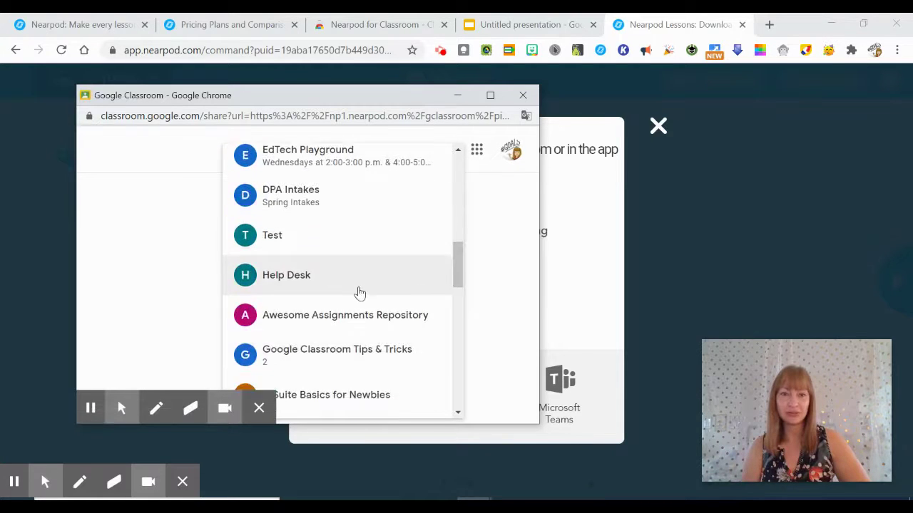
scroll(359, 292, down, 1)
click(346, 187)
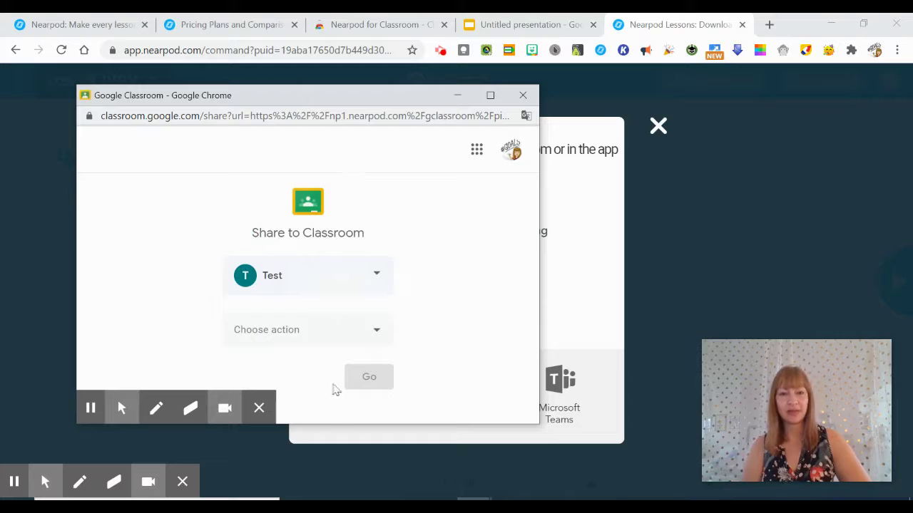
click(369, 336)
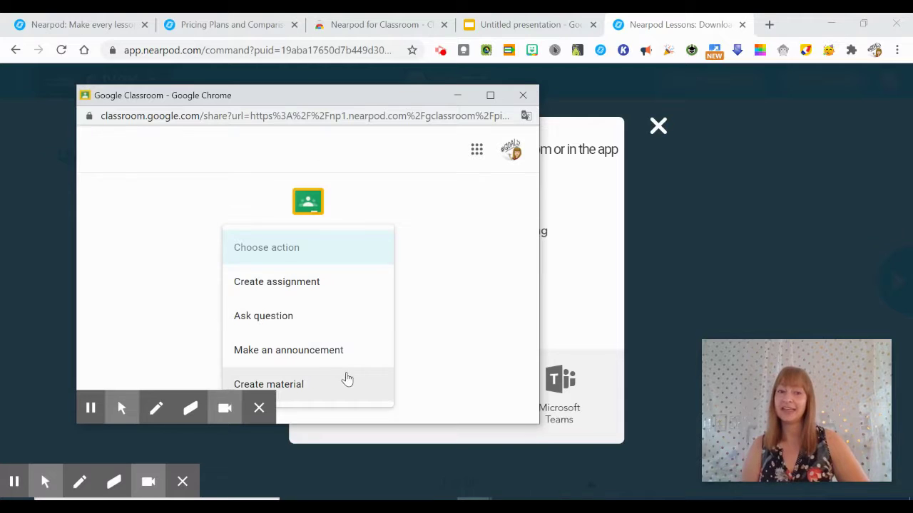
click(373, 354)
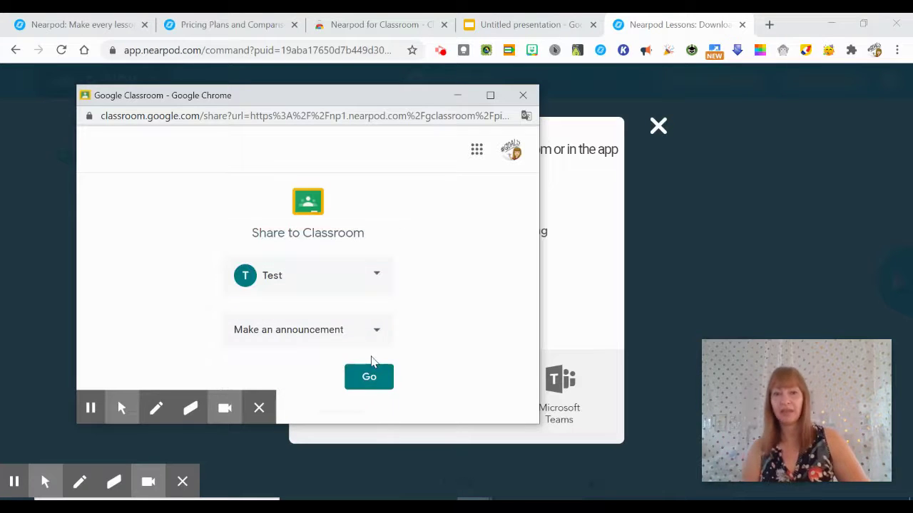
Post the announcement 'We are doing this today in class.' with the lesson link, then view it
click(381, 386)
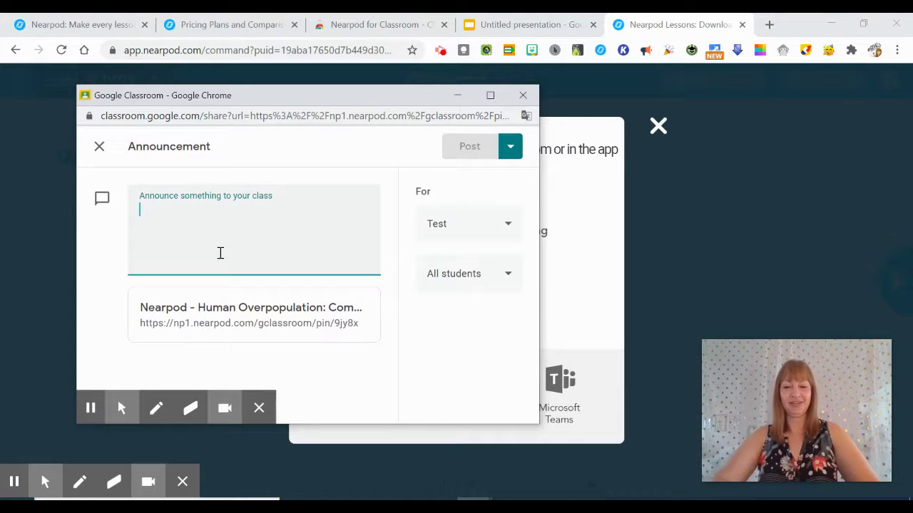
text(We)
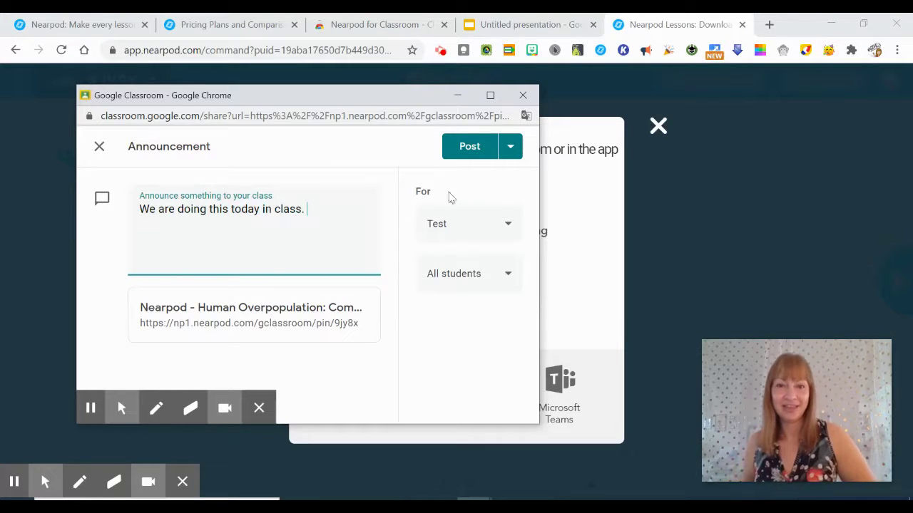
click(466, 150)
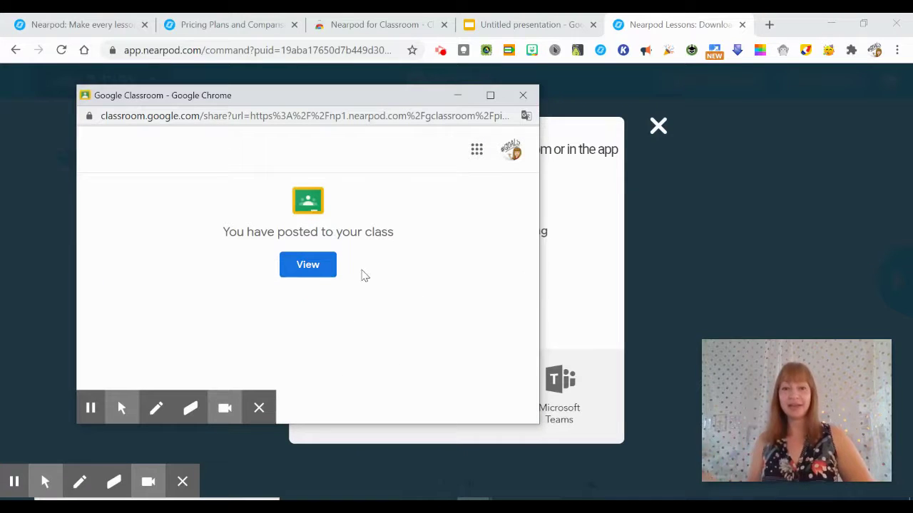
click(302, 270)
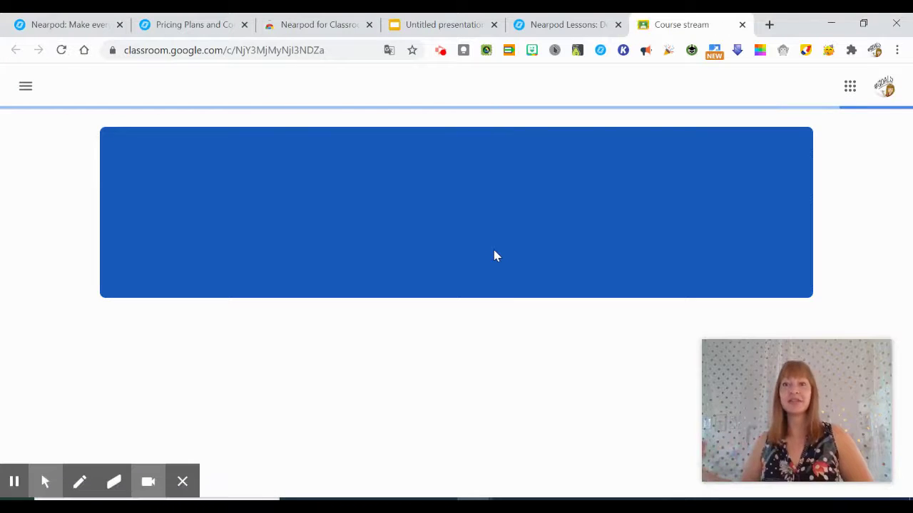
Find the announcement in the Test class stream and open its Nearpod link attachment
scroll(442, 335, down, 3)
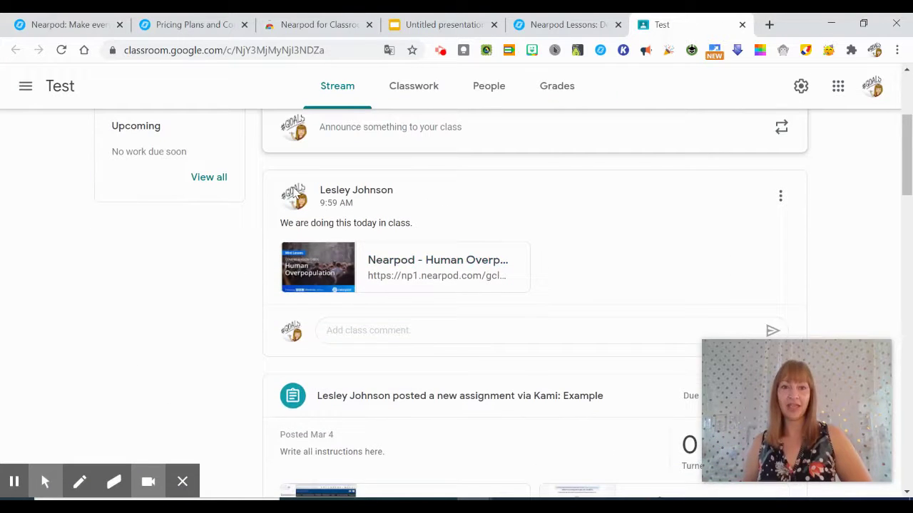
scroll(646, 283, up, 3)
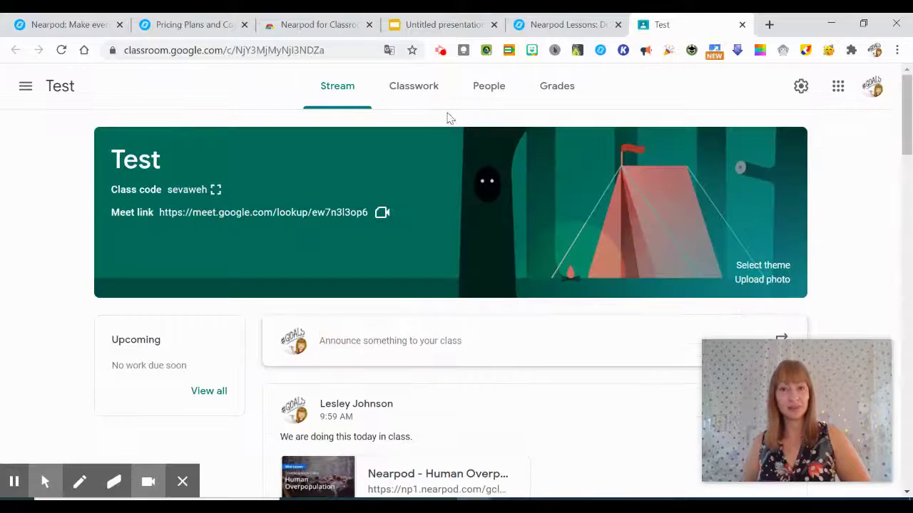
scroll(443, 242, down, 3)
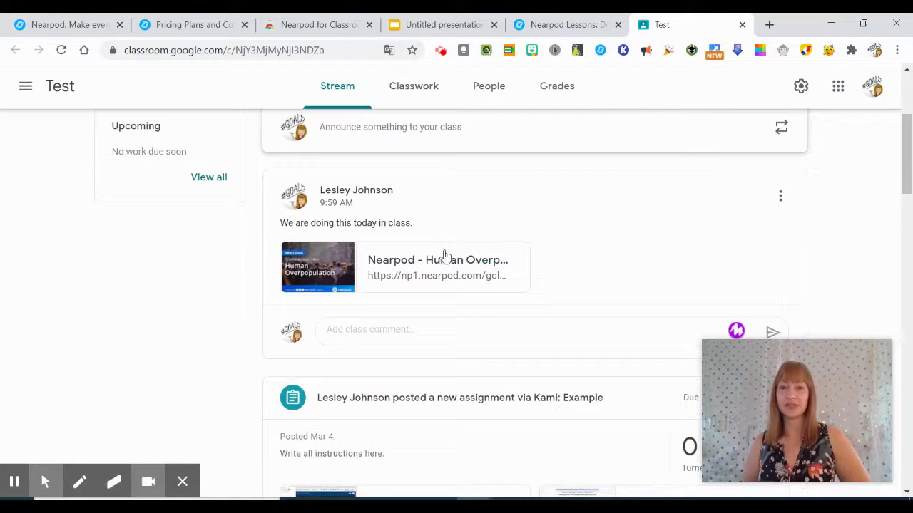
click(409, 263)
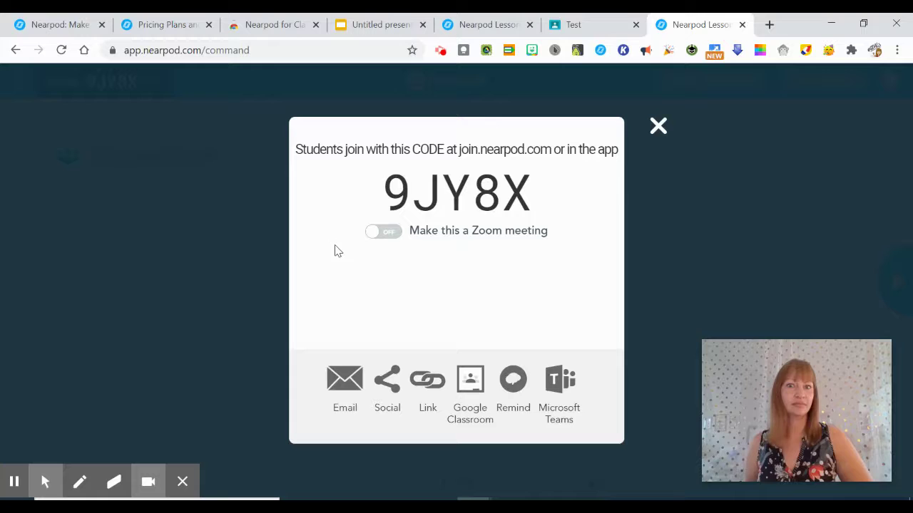
Close the live join code and start a Student-Paced session valid until Apr 8th 2021
drag(393, 190, 534, 193)
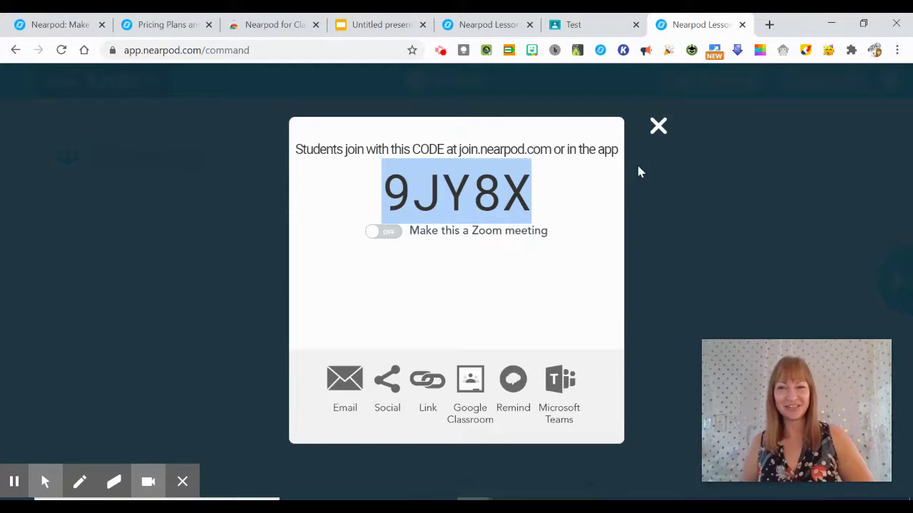
click(656, 126)
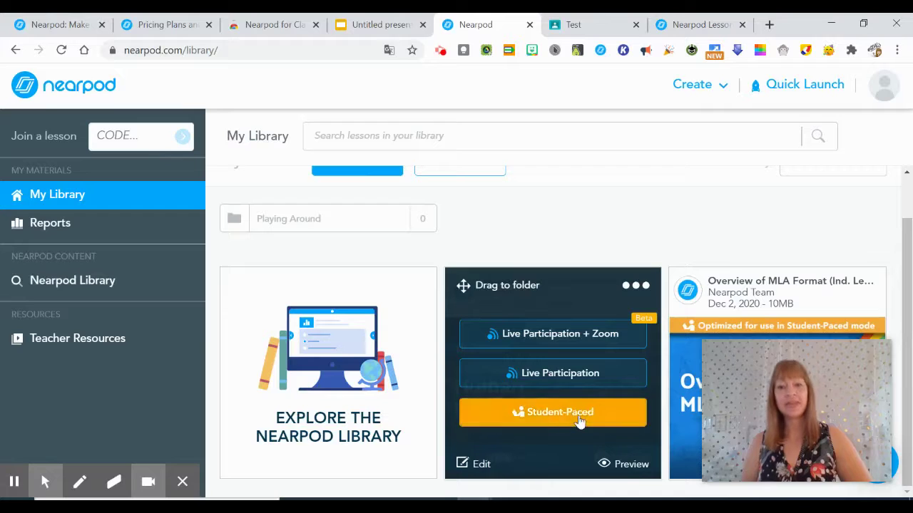
click(581, 421)
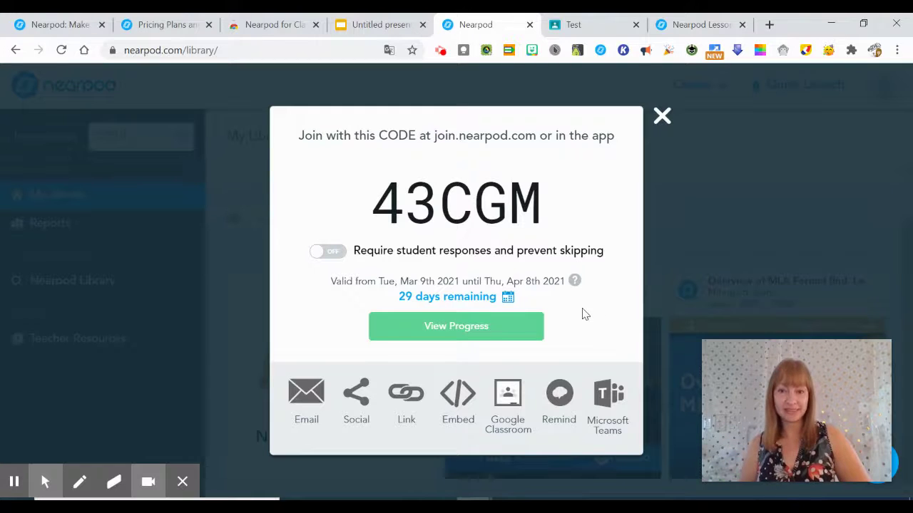
key(Escape)
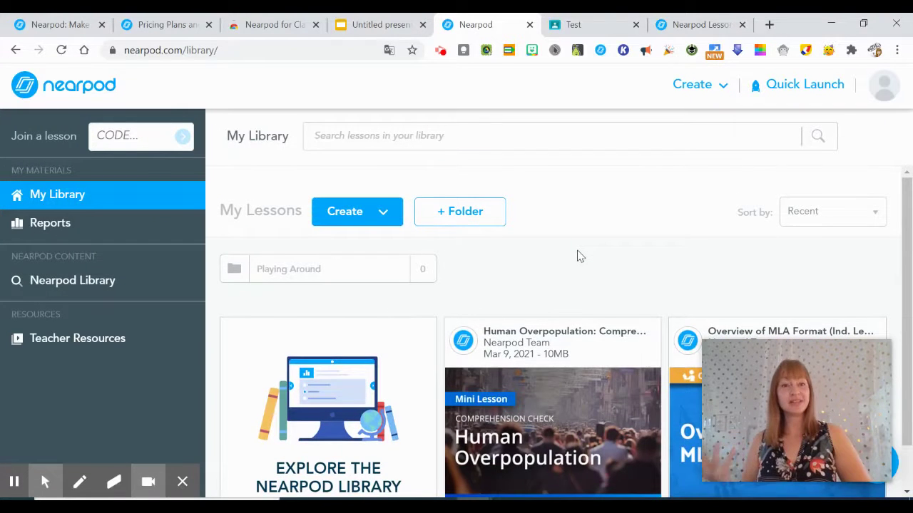